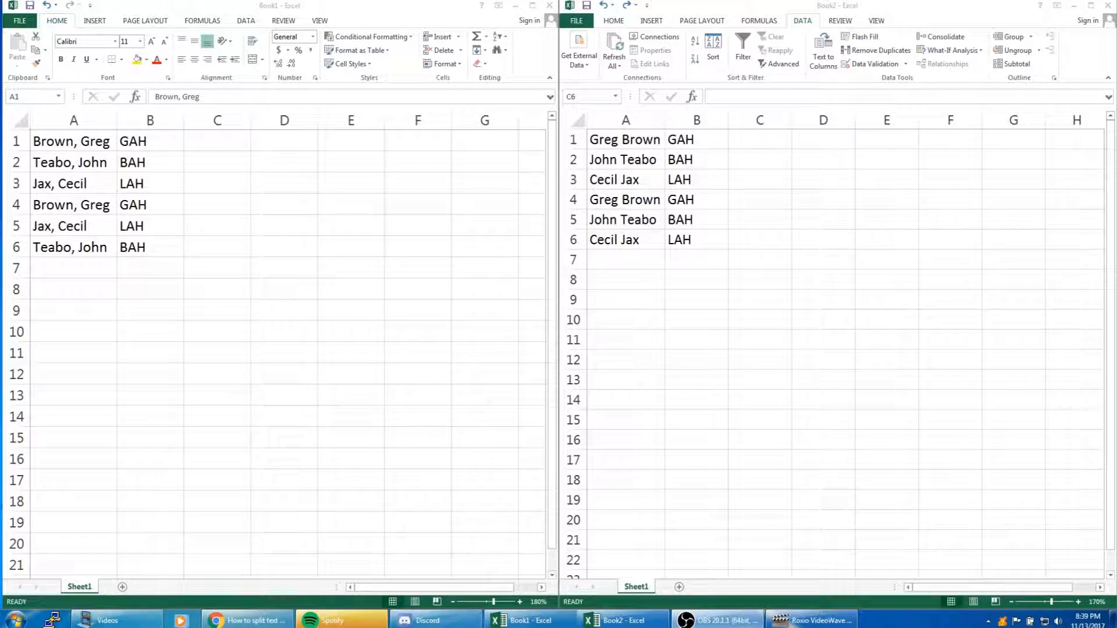
# Insert three blank columns between the full names and the codes in Book2
pyautogui.click(71, 146)
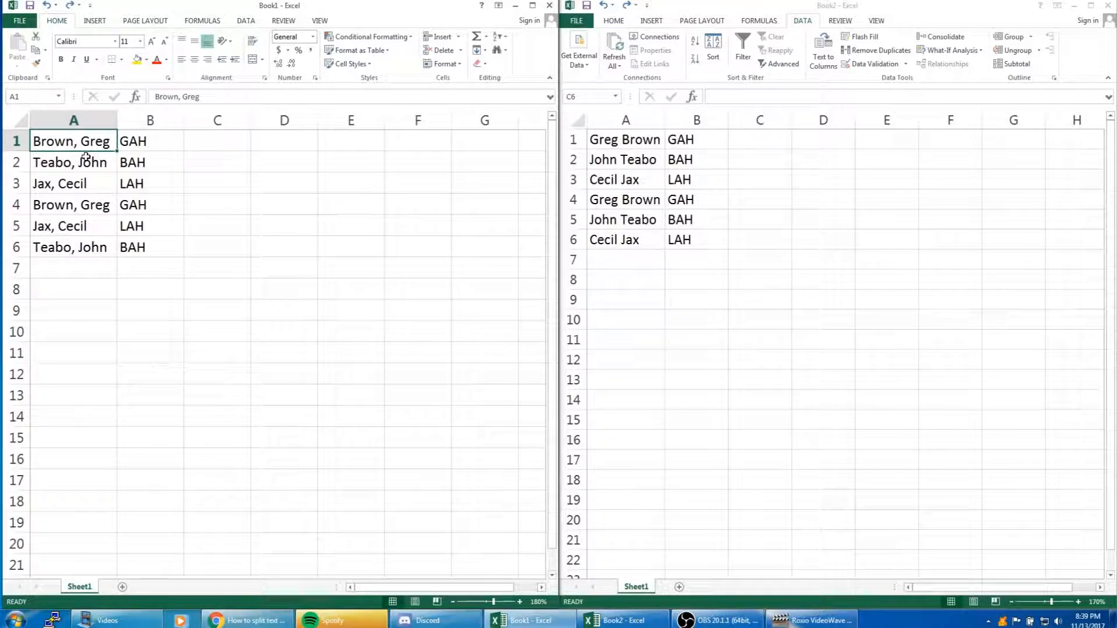
pyautogui.click(655, 139)
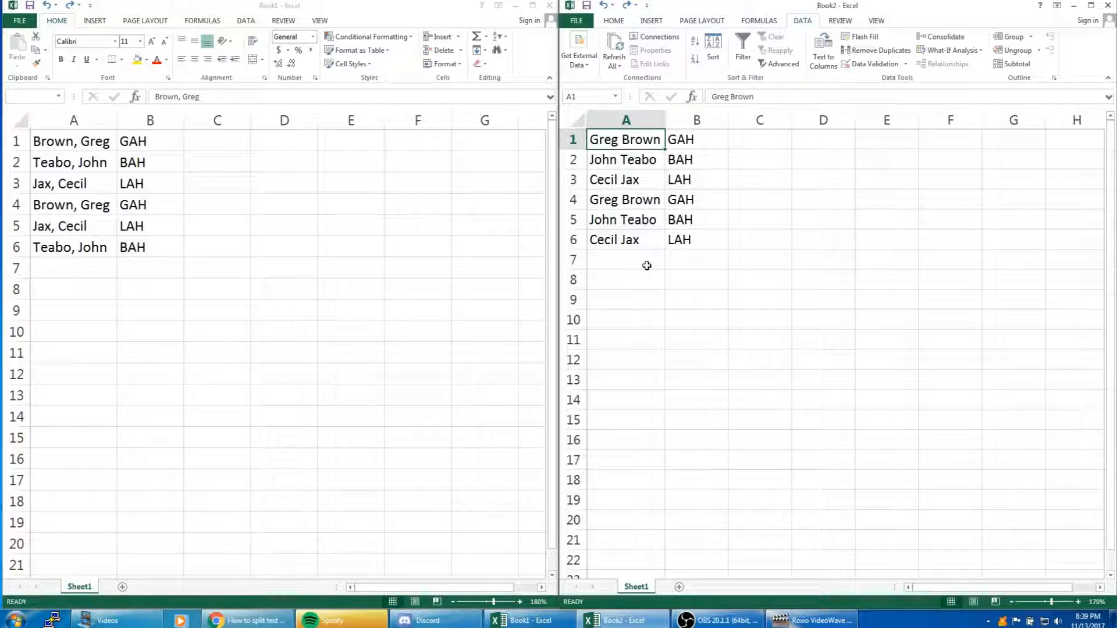
pyautogui.click(692, 120)
pyautogui.rightClick(692, 120)
pyautogui.click(722, 198)
pyautogui.rightClick(700, 120)
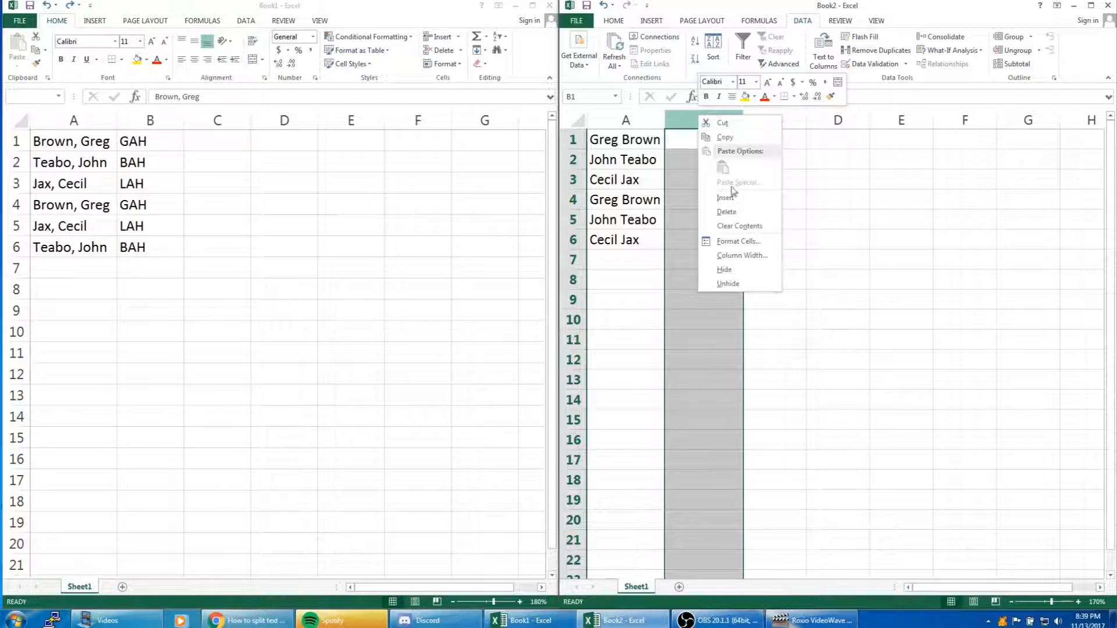
pyautogui.click(727, 198)
pyautogui.rightClick(707, 120)
pyautogui.click(727, 198)
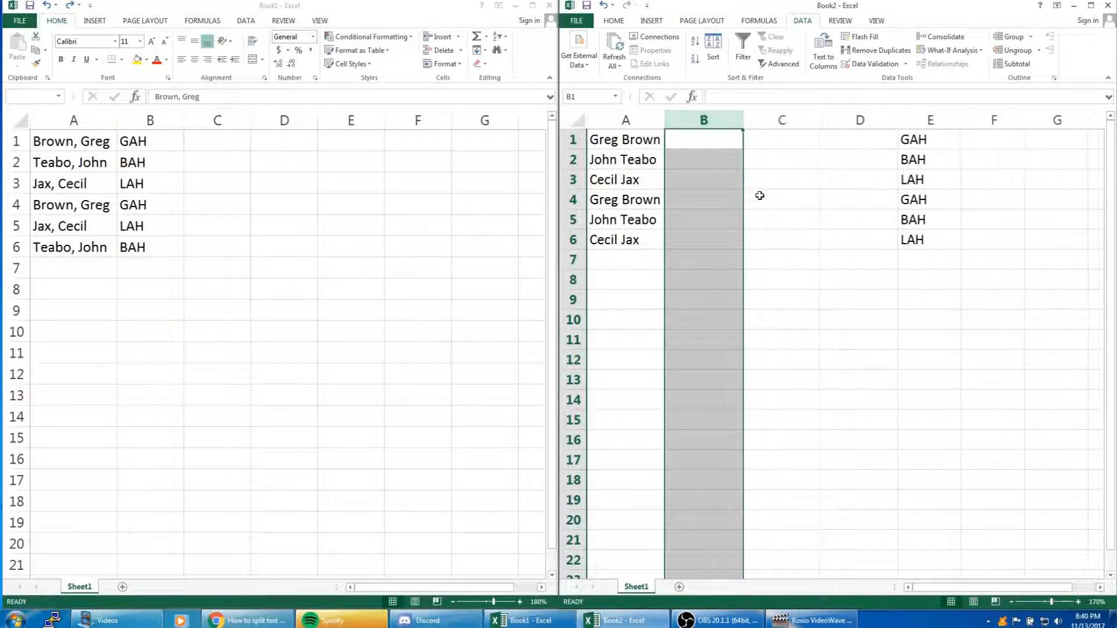
pyautogui.click(754, 198)
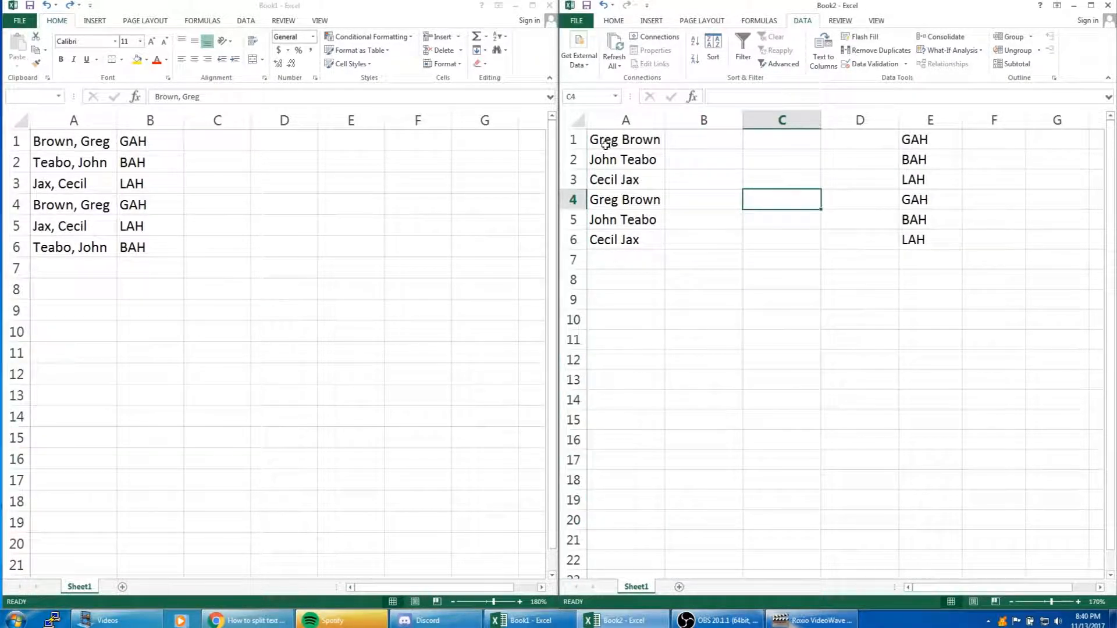
# Insert one more blank column before column D in Book2
pyautogui.click(703, 142)
pyautogui.click(764, 143)
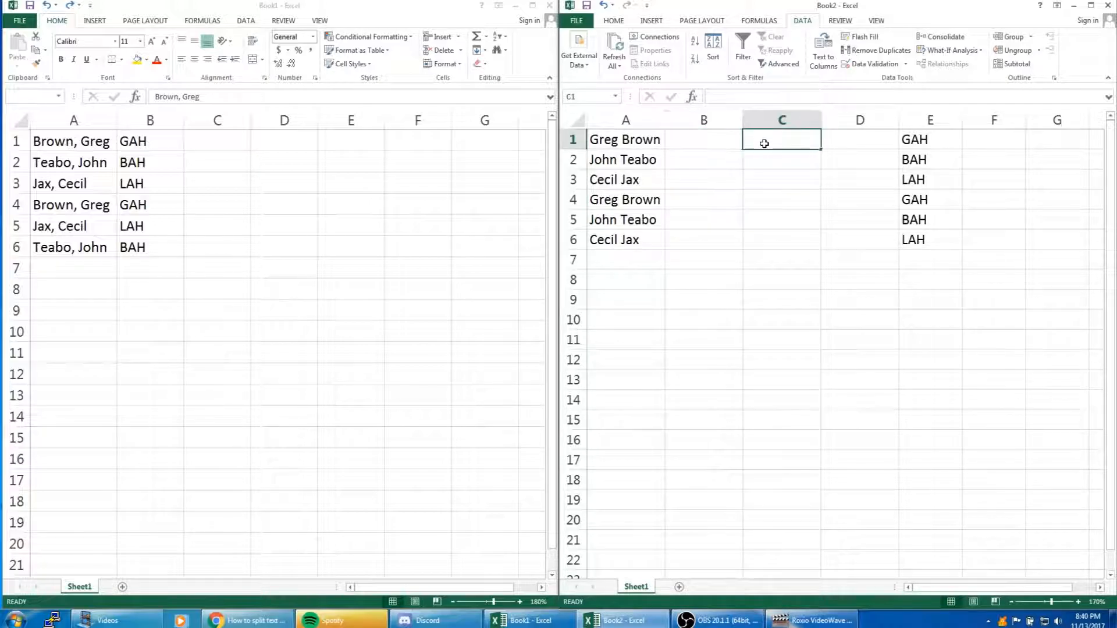
pyautogui.click(867, 138)
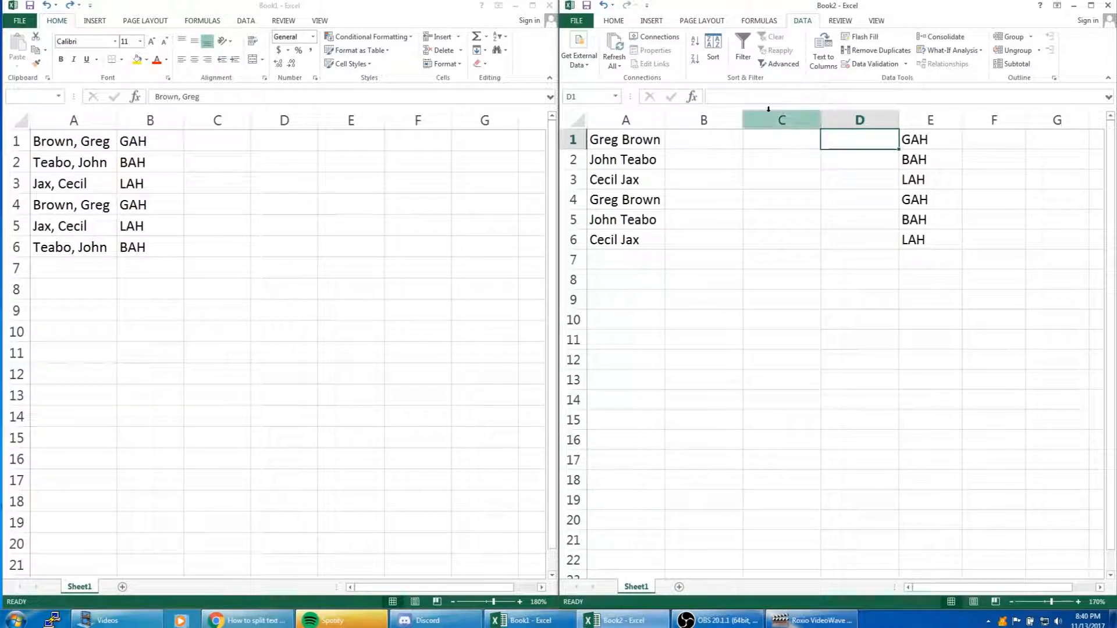
pyautogui.click(852, 112)
pyautogui.rightClick(852, 112)
pyautogui.click(882, 195)
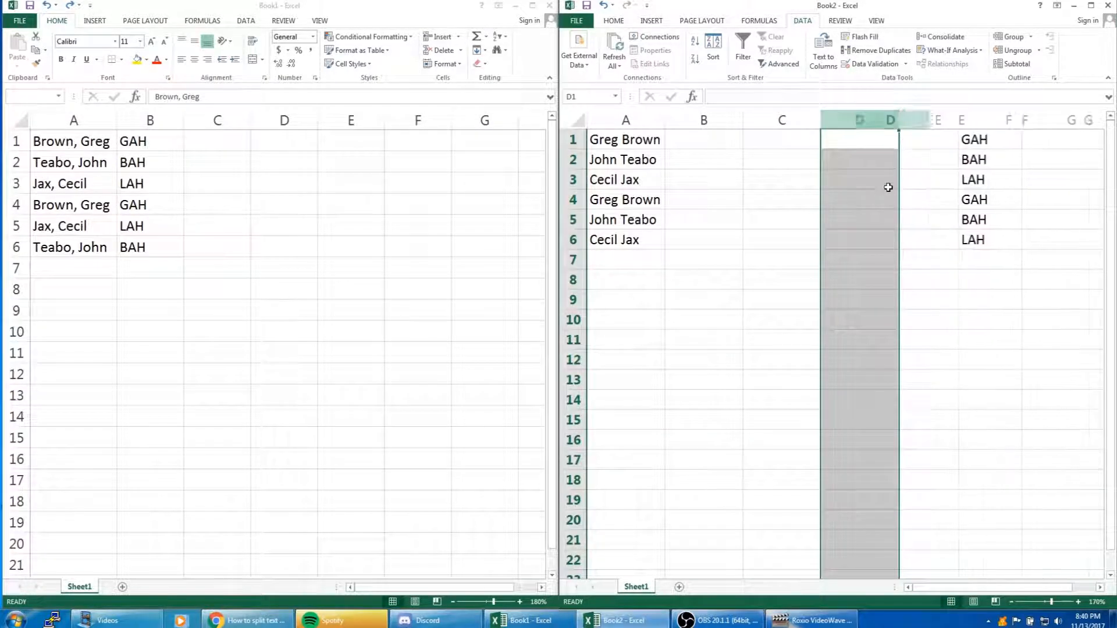
pyautogui.click(923, 138)
pyautogui.moveTo(708, 143); pyautogui.dragTo(923, 234)
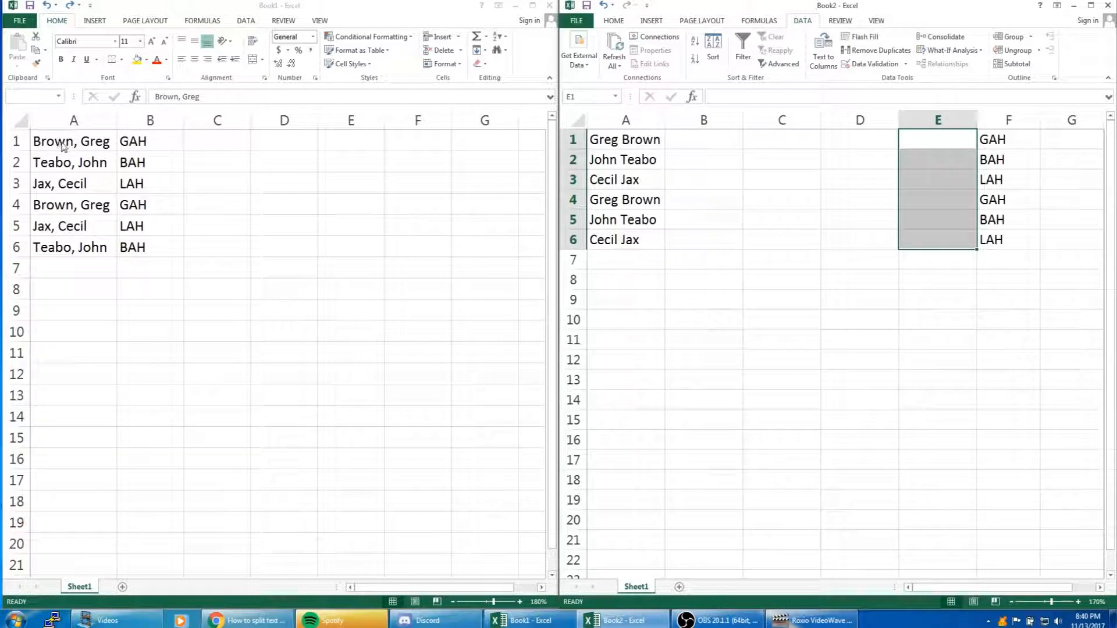
pyautogui.click(80, 142)
pyautogui.moveTo(79, 143); pyautogui.dragTo(88, 245)
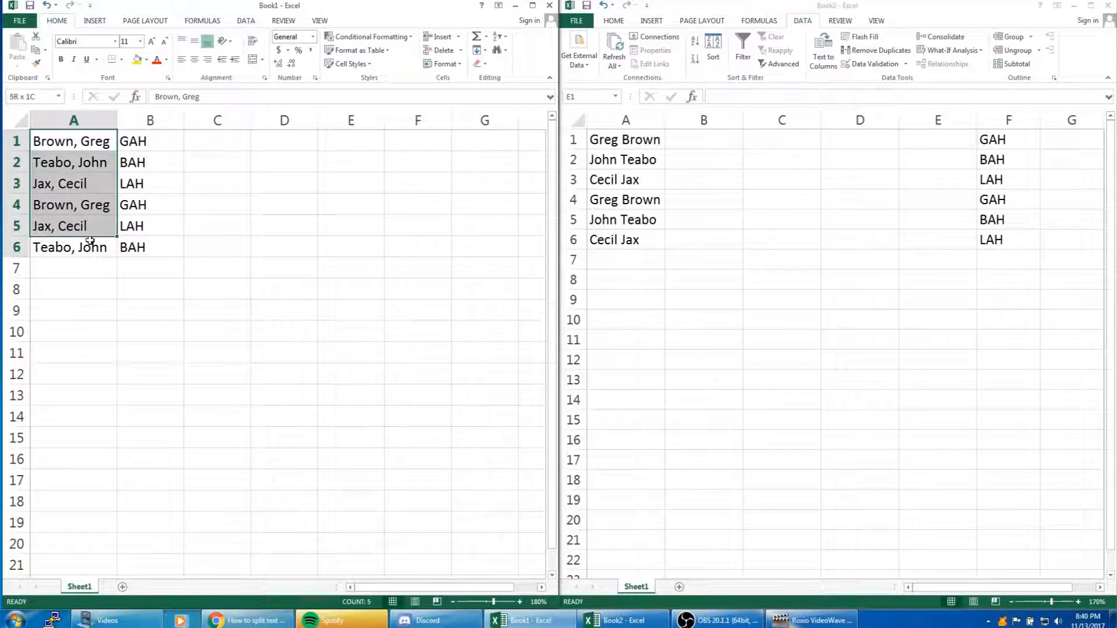
pyautogui.click(955, 133)
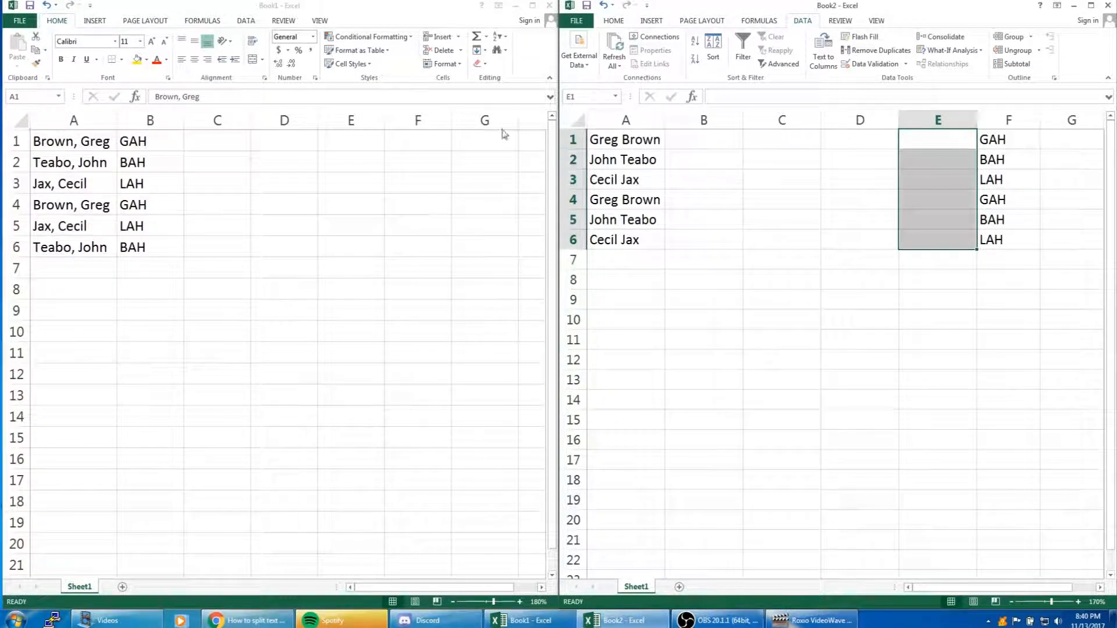
# Split the full names in Book2's column A into separate first and last name columns with Text to Columns, delimited by spaces
pyautogui.click(642, 140)
pyautogui.click(634, 120)
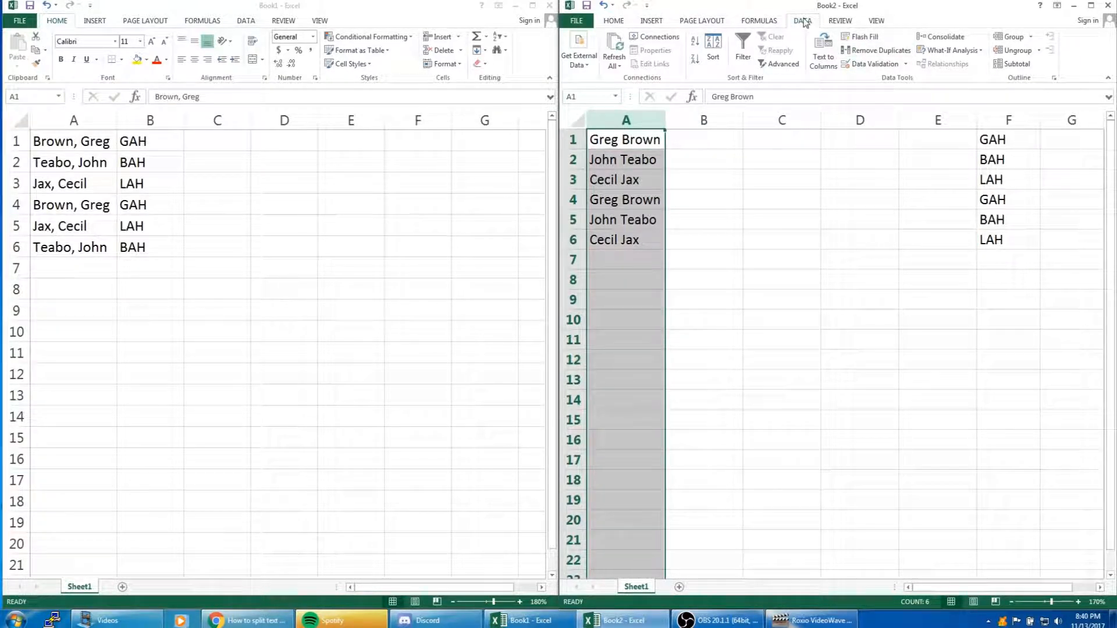
pyautogui.click(824, 53)
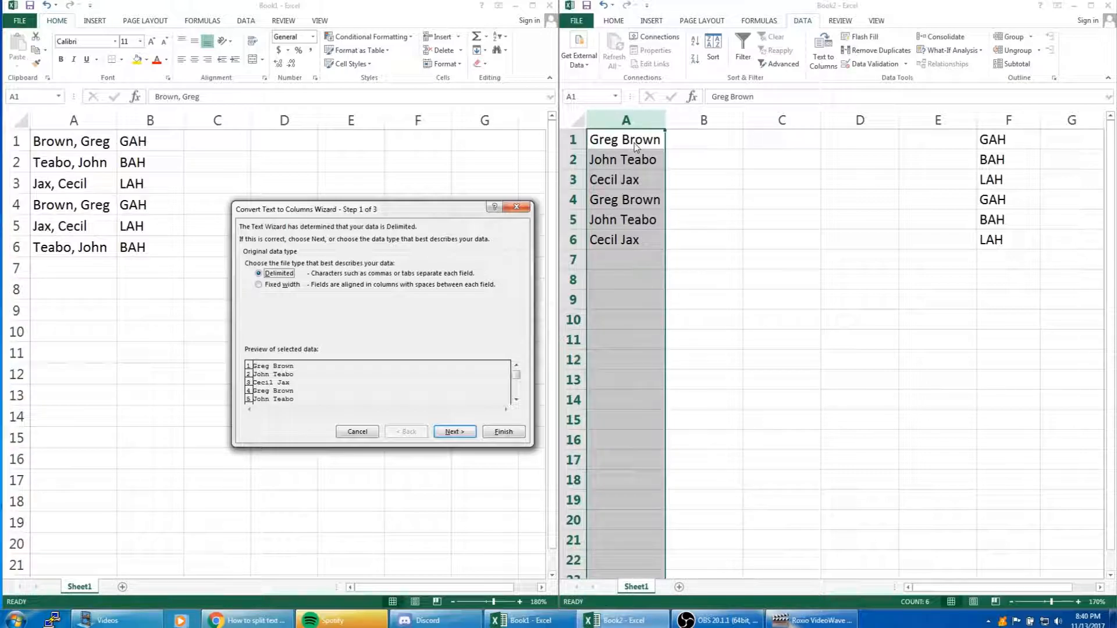
pyautogui.click(462, 434)
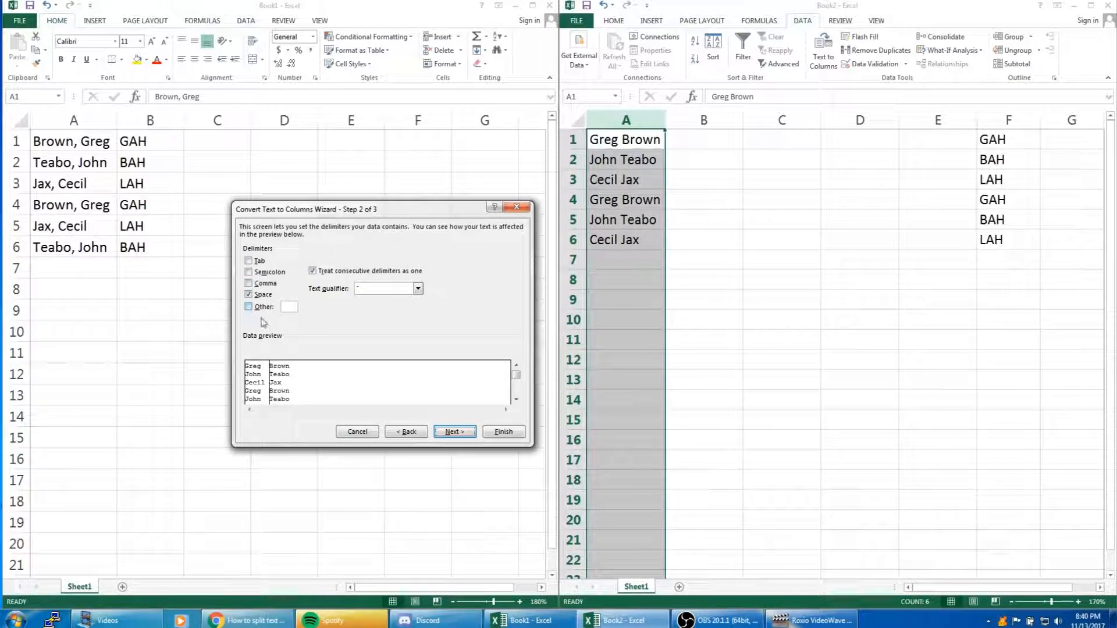
pyautogui.click(452, 431)
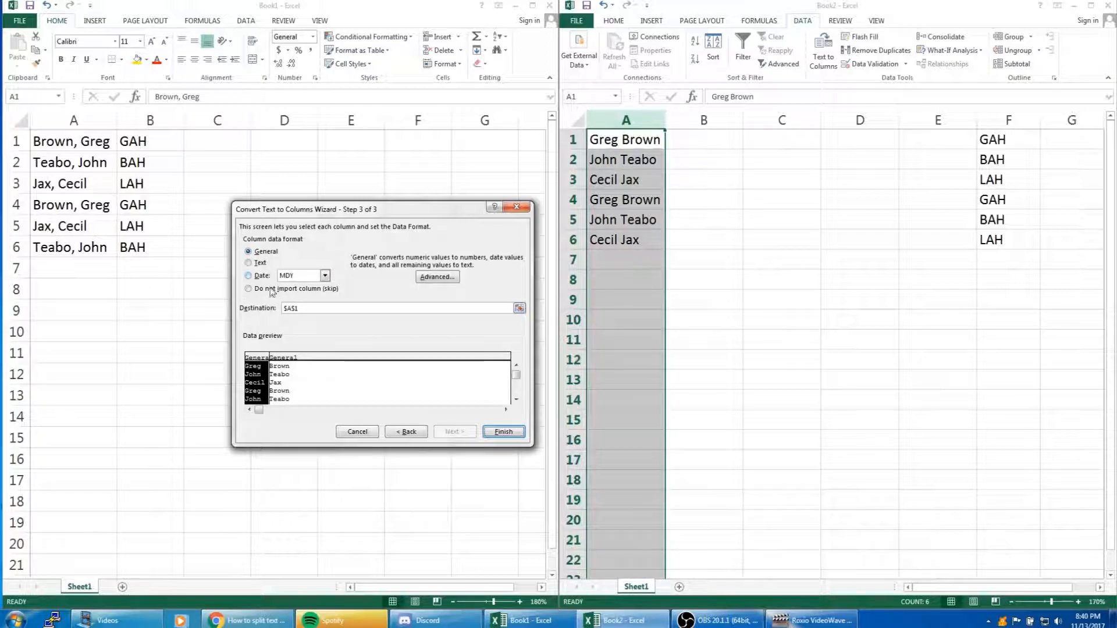
pyautogui.click(300, 356)
pyautogui.click(264, 363)
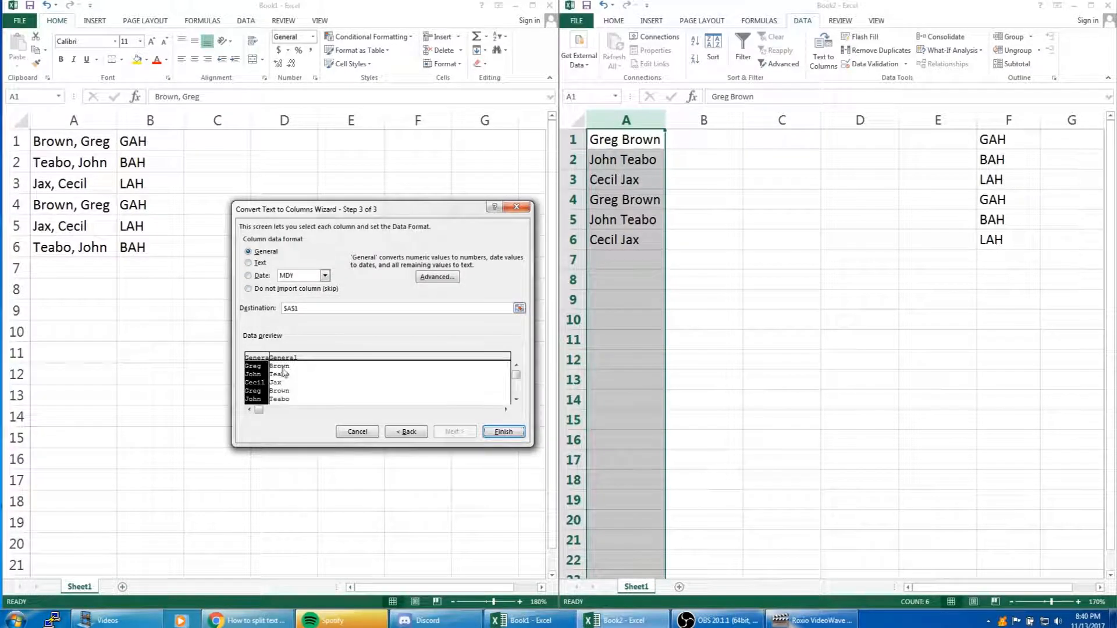
pyautogui.click(502, 431)
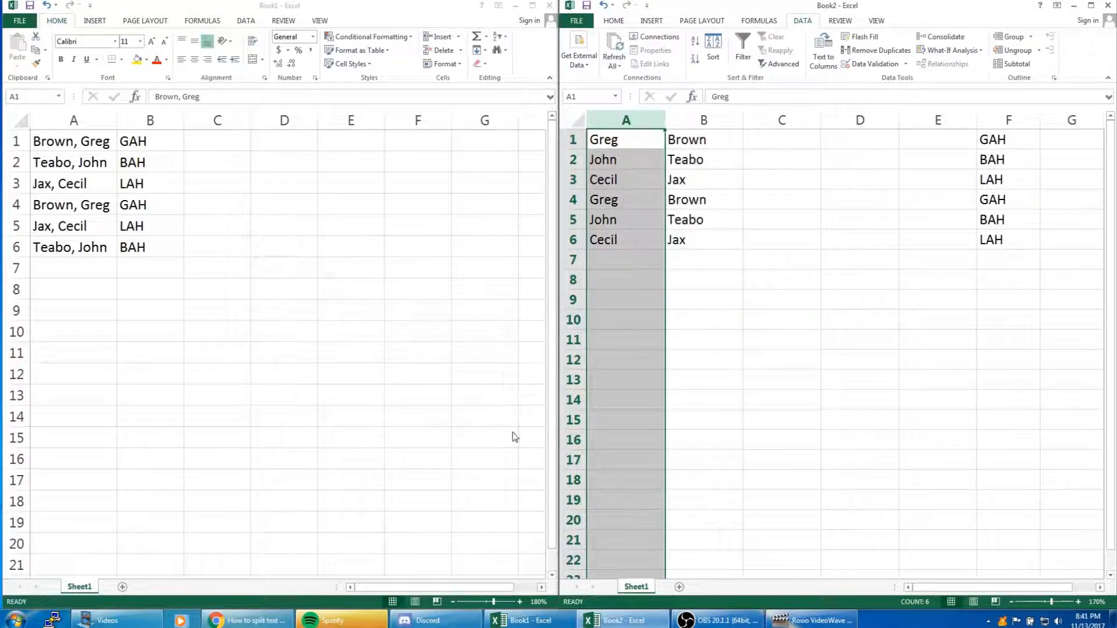
pyautogui.click(747, 299)
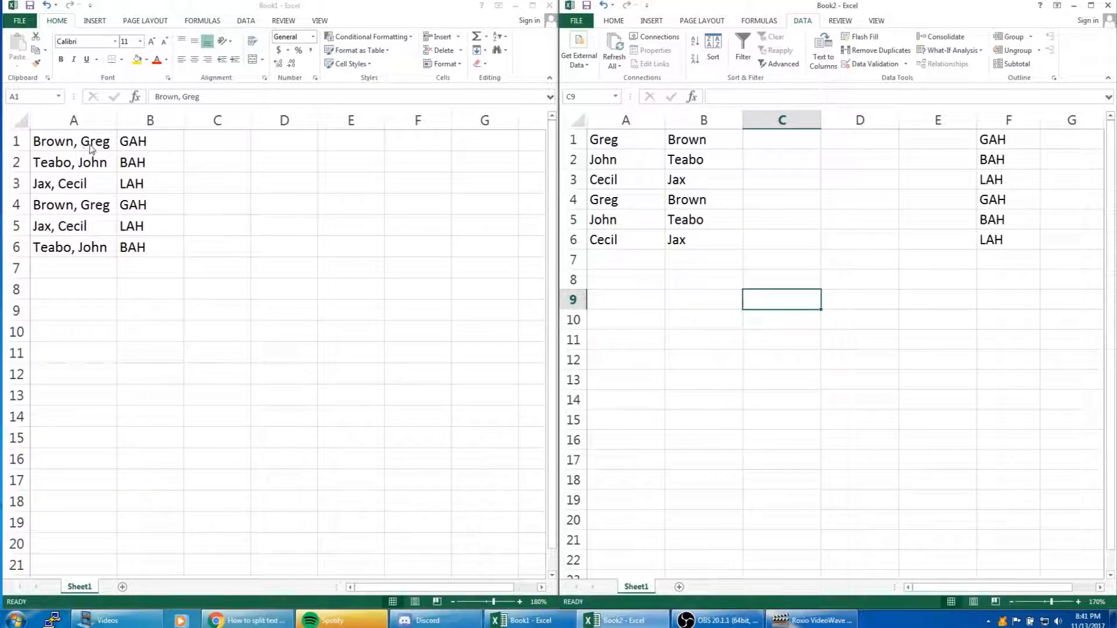
pyautogui.click(792, 146)
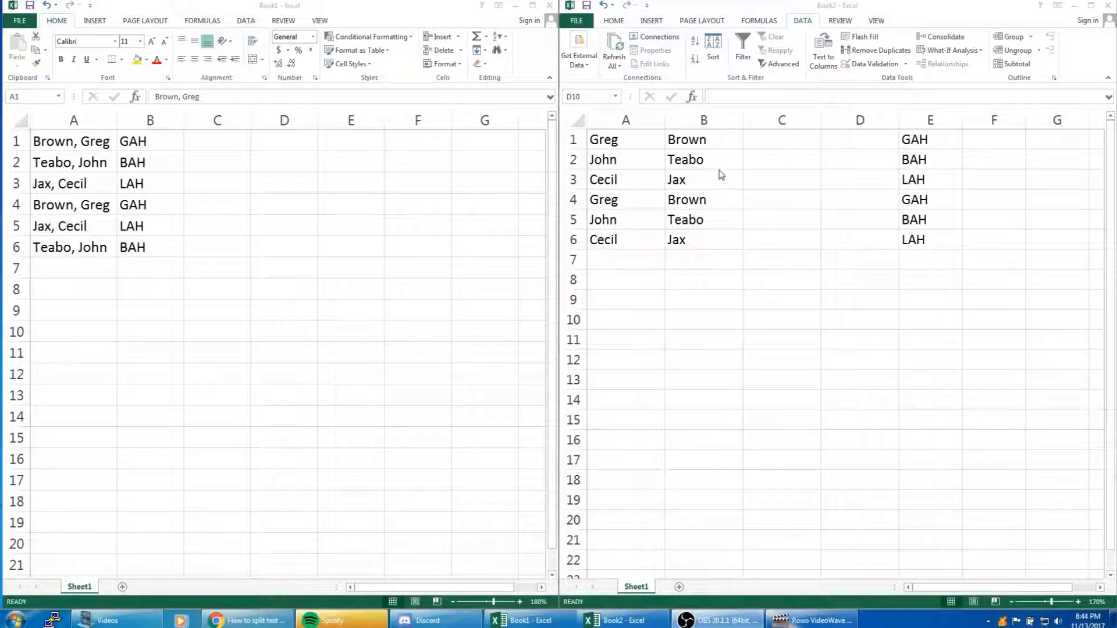
# Enter a comma followed by a space in cell C1 of Book2, matching the separator used in Book1's names
pyautogui.click(75, 143)
pyautogui.hotkey('ctrl', 'shift', 'Down')
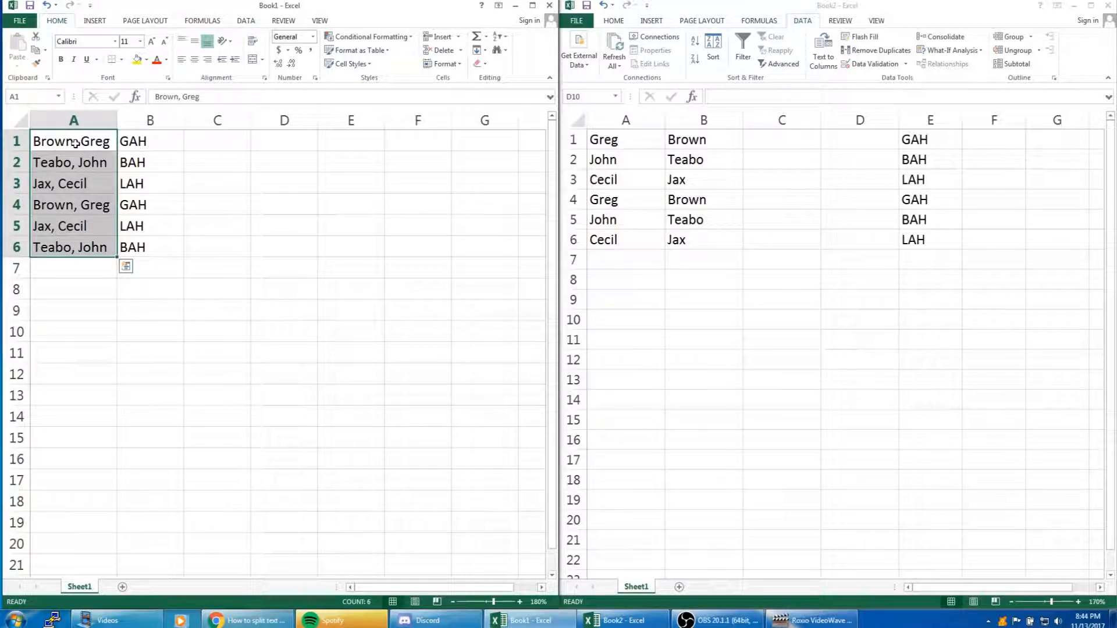
pyautogui.doubleClick(79, 143)
pyautogui.moveTo(80, 143); pyautogui.dragTo(73, 143)
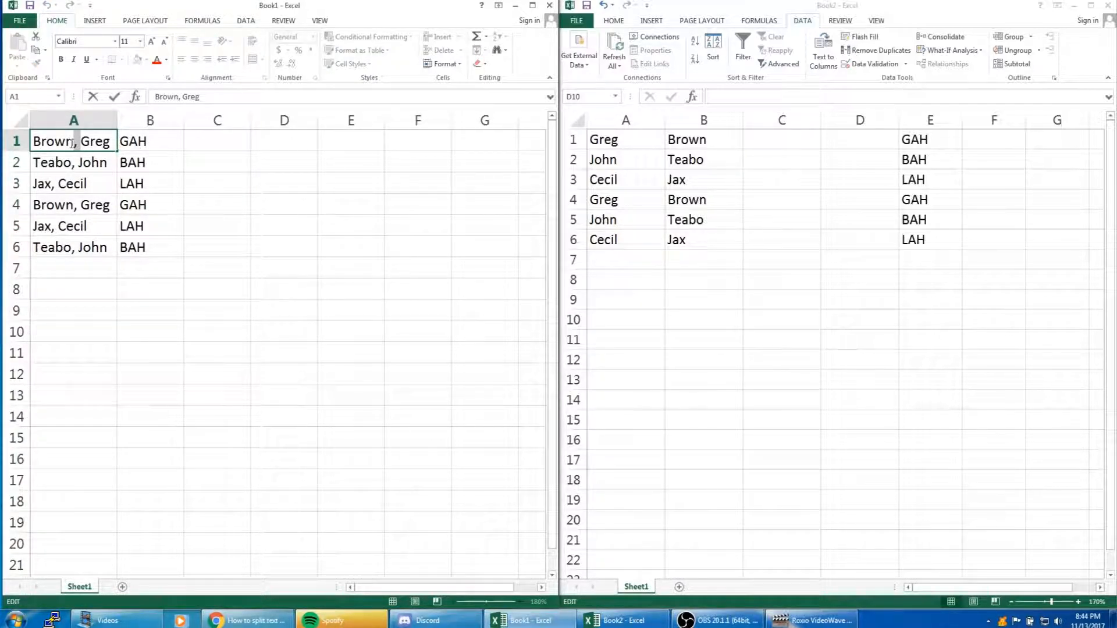
pyautogui.click(778, 140)
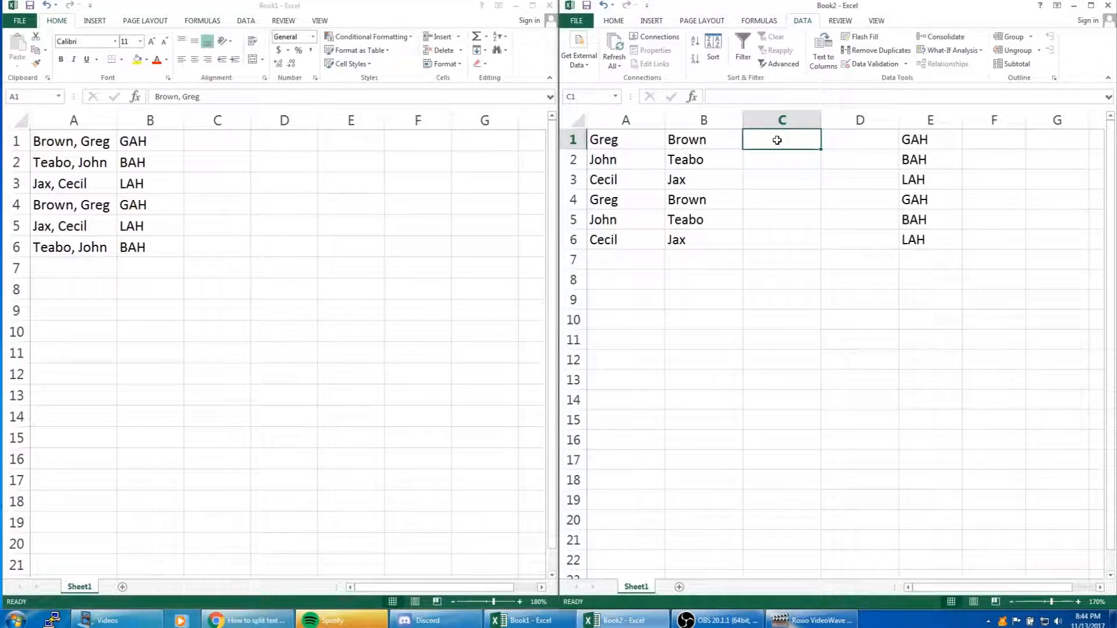
pyautogui.write(',')
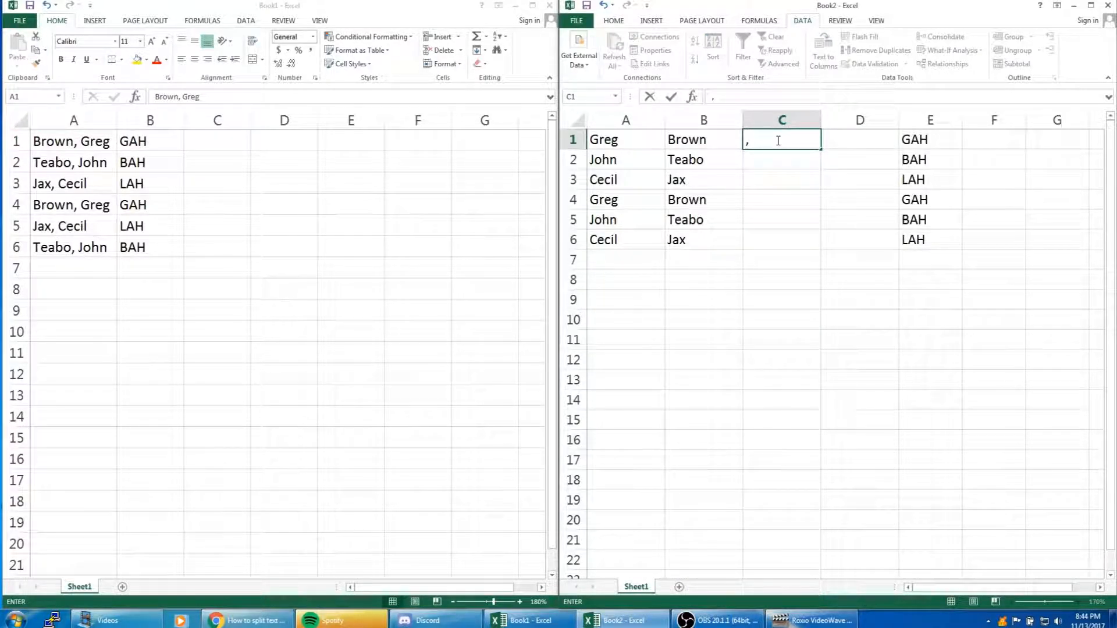
pyautogui.click(823, 176)
pyautogui.click(778, 138)
pyautogui.doubleClick(749, 146)
pyautogui.moveTo(753, 141); pyautogui.dragTo(750, 141)
pyautogui.click(785, 182)
# Fill the comma-and-space separator from C1 down through C6
pyautogui.click(816, 147)
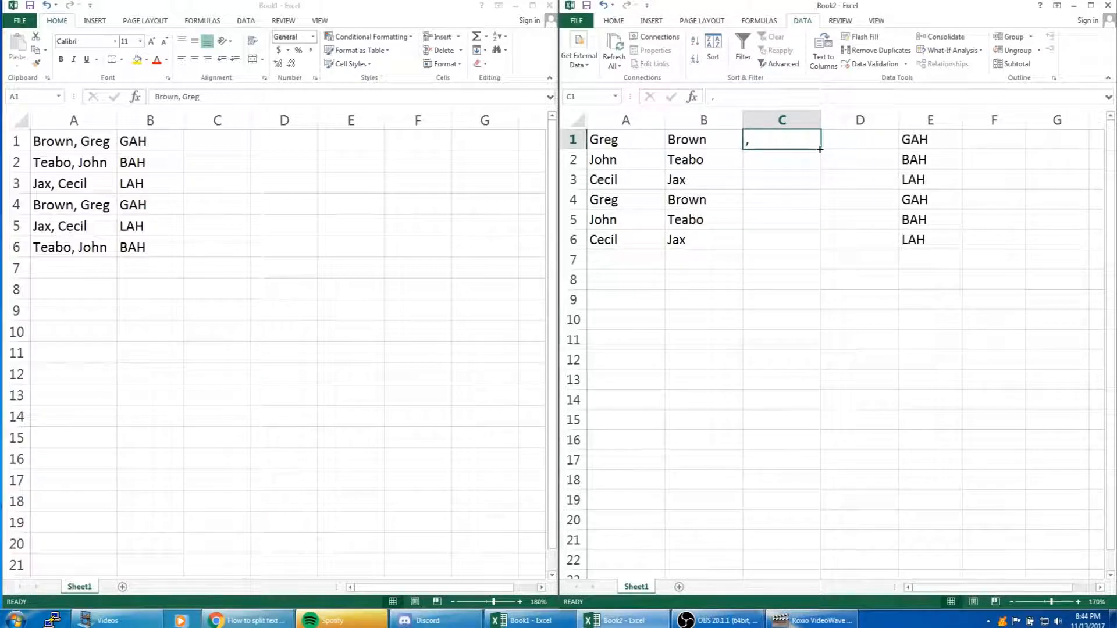
pyautogui.doubleClick(819, 146)
pyautogui.doubleClick(762, 242)
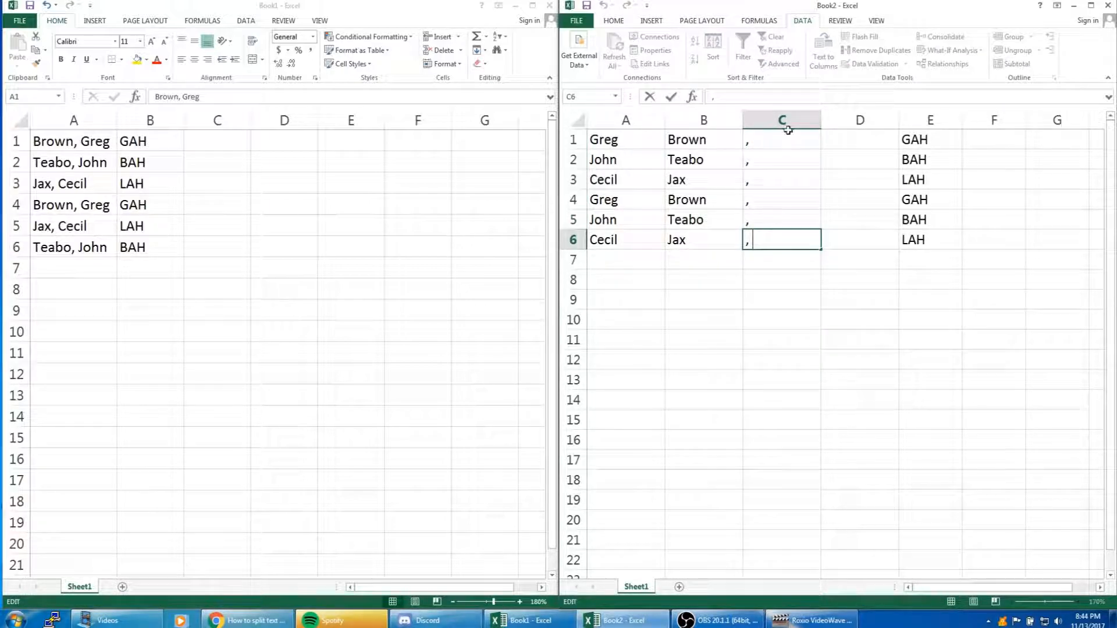
pyautogui.click(778, 304)
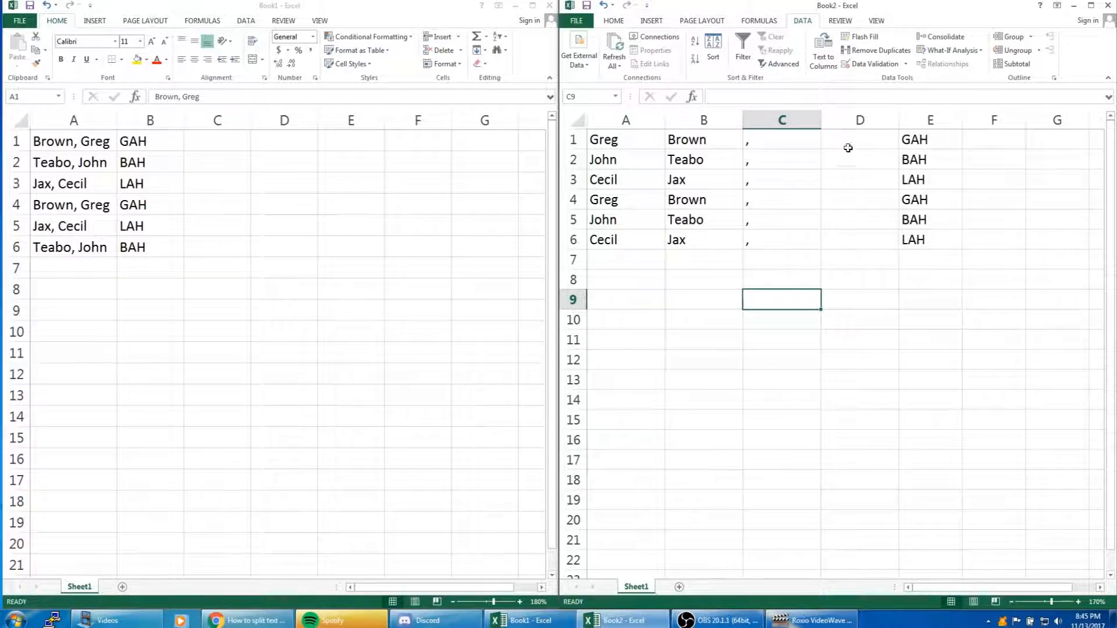
pyautogui.click(869, 153)
pyautogui.click(863, 142)
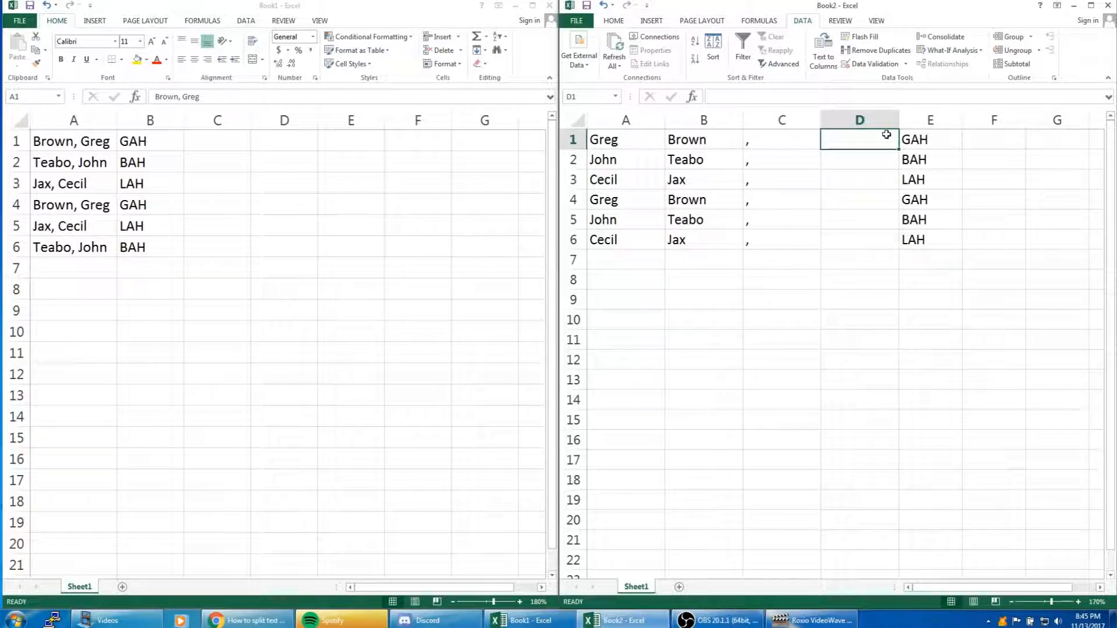
pyautogui.moveTo(885, 138); pyautogui.dragTo(878, 245)
pyautogui.moveTo(70, 141); pyautogui.dragTo(93, 247)
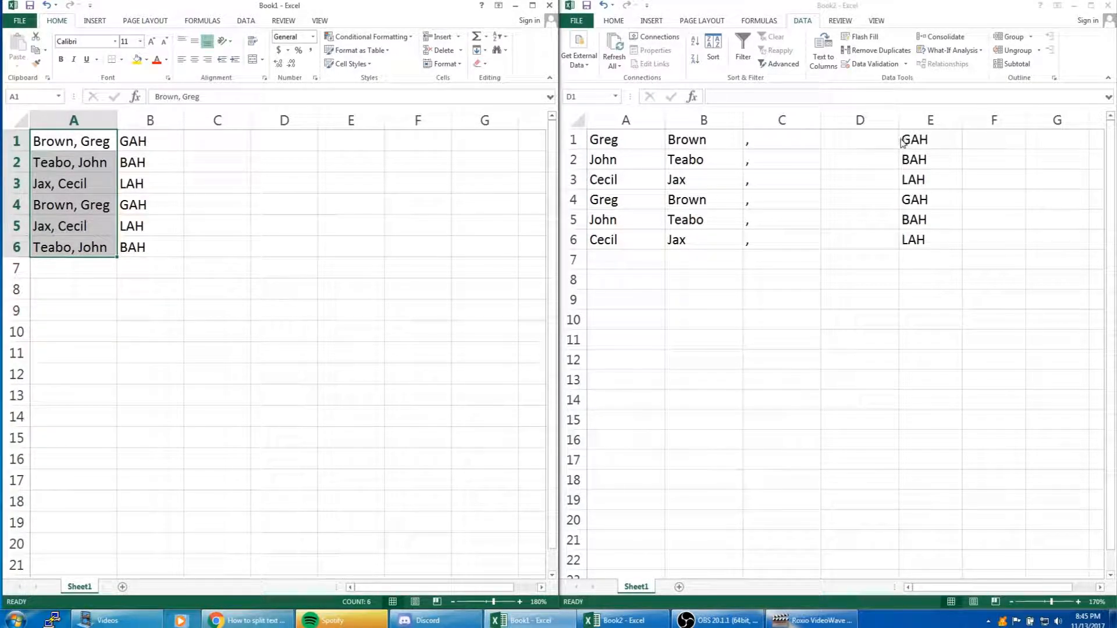
# Insert the CONCATENATE function from the Text category into cell D1 of Book2 and move its arguments dialog clear of the data
pyautogui.click(861, 140)
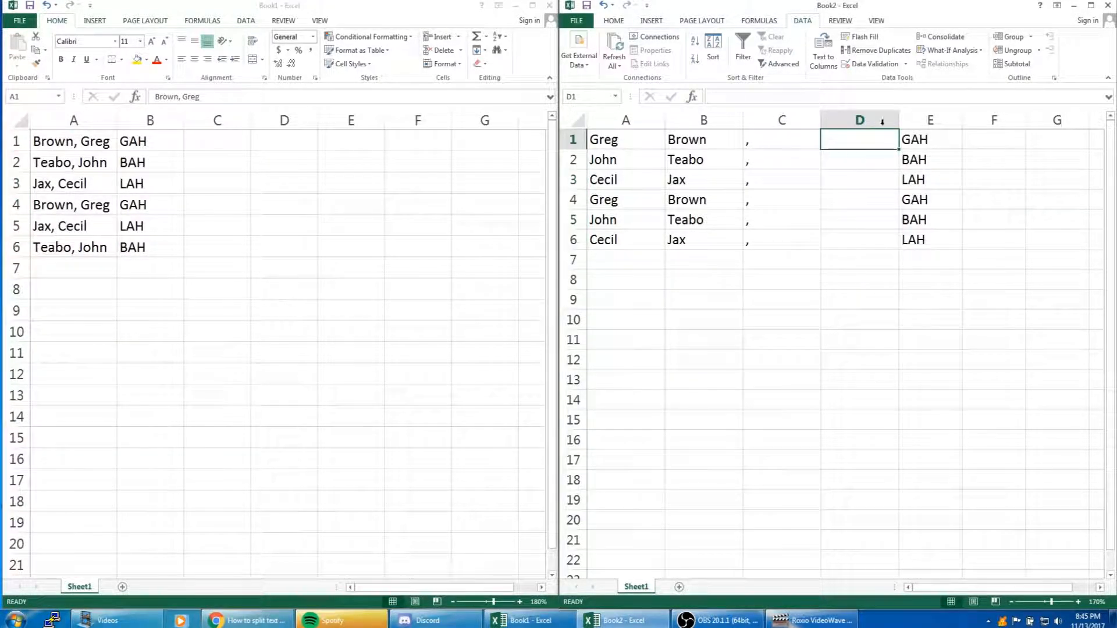
pyautogui.click(692, 97)
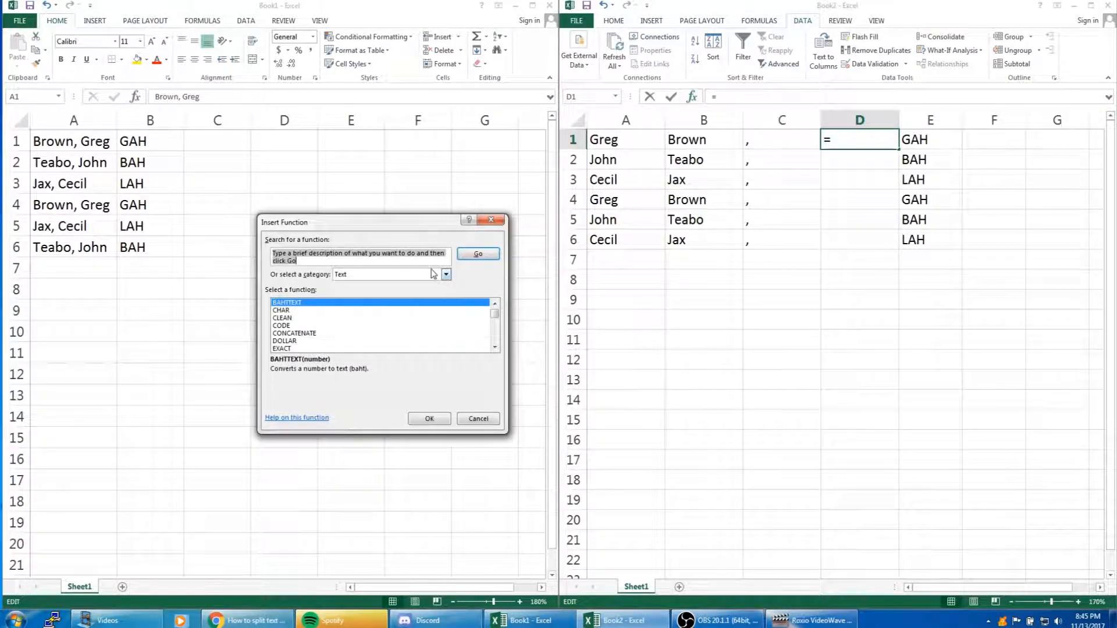
pyautogui.click(446, 274)
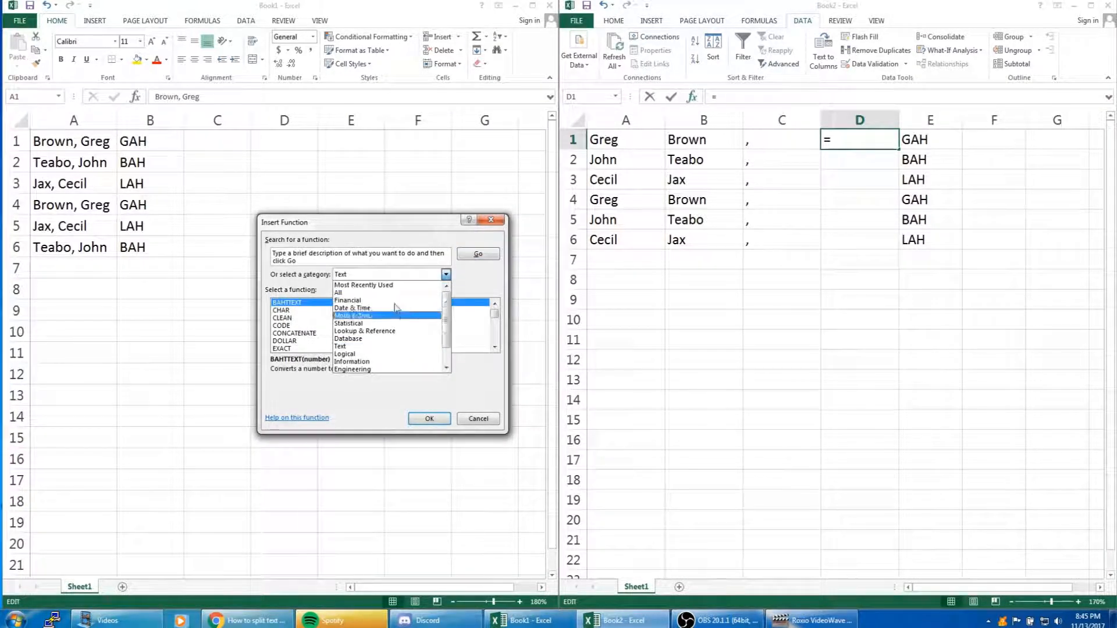
pyautogui.click(389, 346)
pyautogui.click(303, 333)
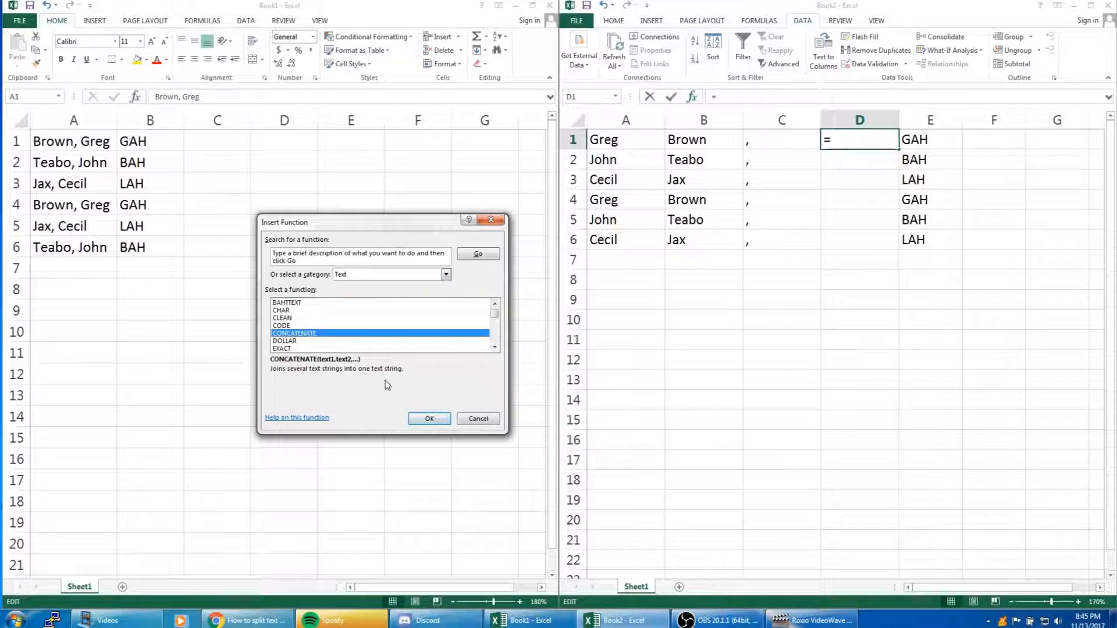
pyautogui.click(421, 419)
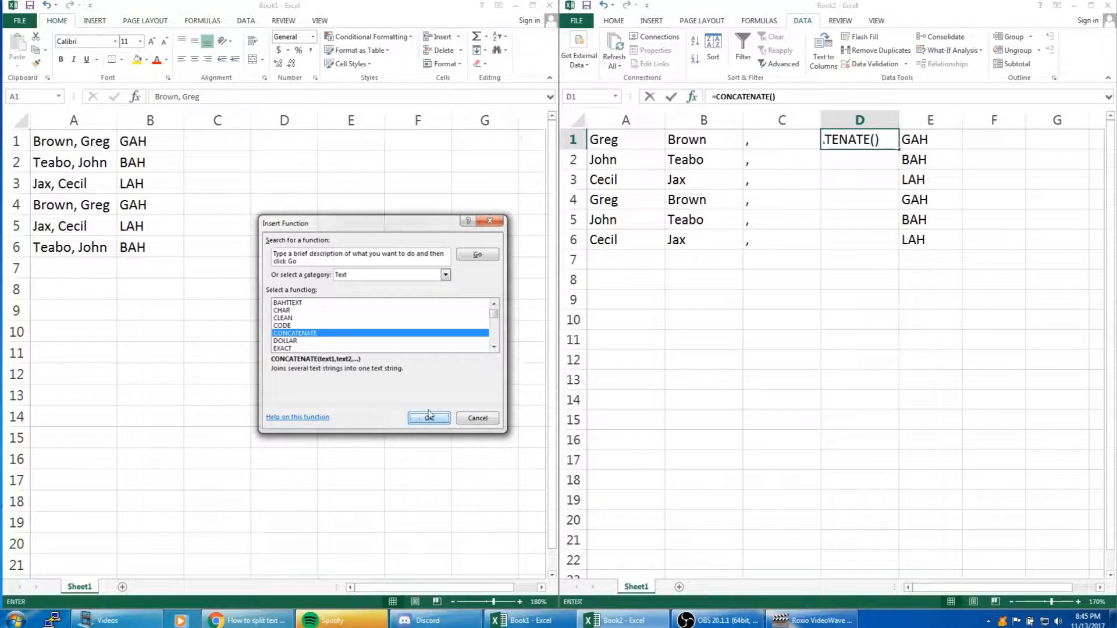
pyautogui.moveTo(348, 235); pyautogui.dragTo(371, 205)
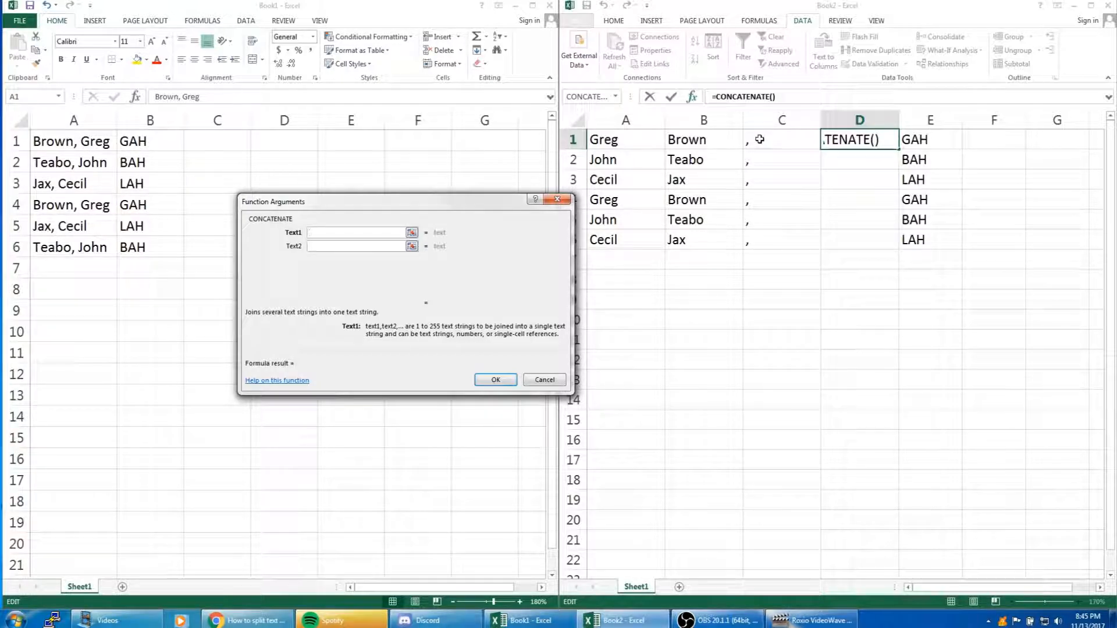
# Set the first CONCATENATE argument to the last-name column B:B and the second to the first-name column A:A
pyautogui.click(727, 122)
pyautogui.click(359, 249)
pyautogui.click(620, 121)
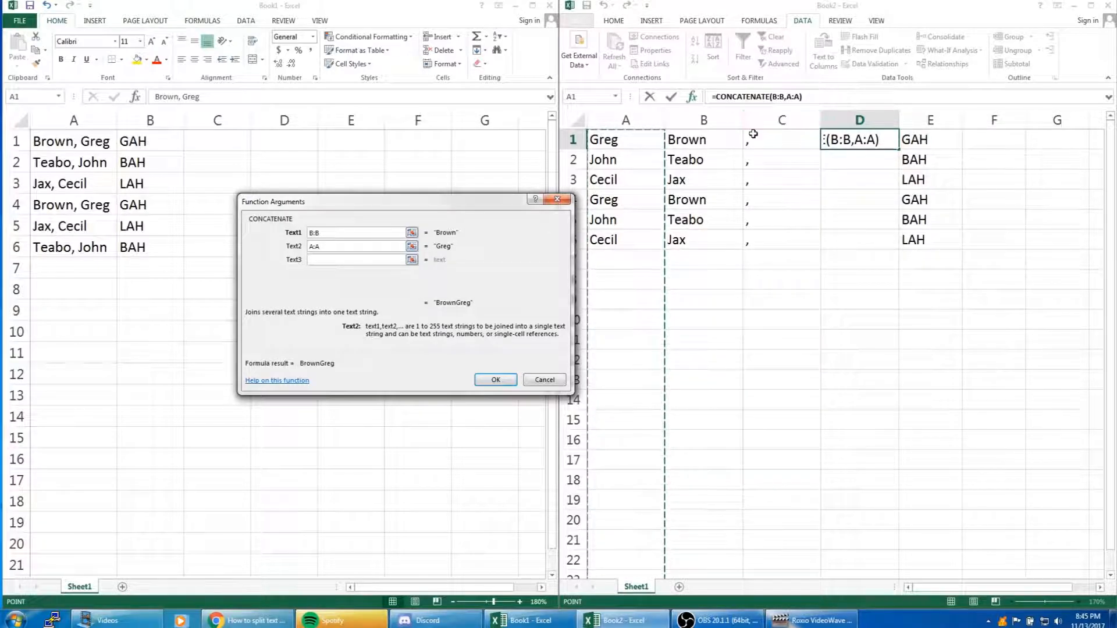
# Replace the second CONCATENATE argument with the separator column C:C and make the third argument active
pyautogui.click(339, 246)
pyautogui.press('BackSpace')
pyautogui.press('BackSpace')
pyautogui.press('BackSpace')
pyautogui.click(786, 120)
pyautogui.click(352, 265)
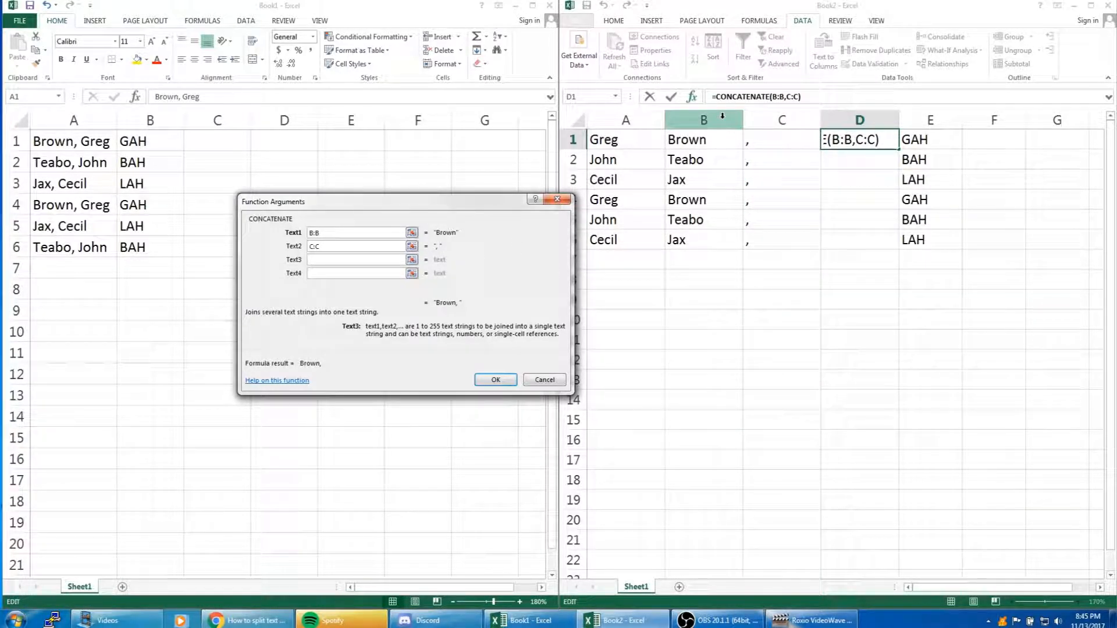
# Set the third CONCATENATE argument to the first-name column A:A, confirm the function, and fill the formula from D1 down through D6
pyautogui.click(626, 120)
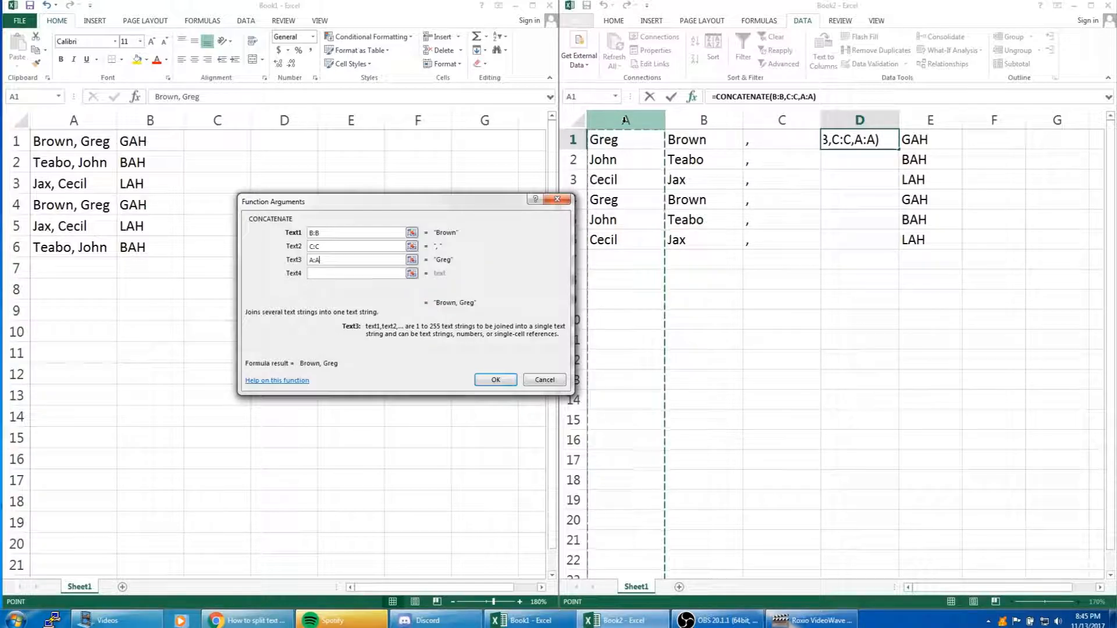
pyautogui.click(508, 380)
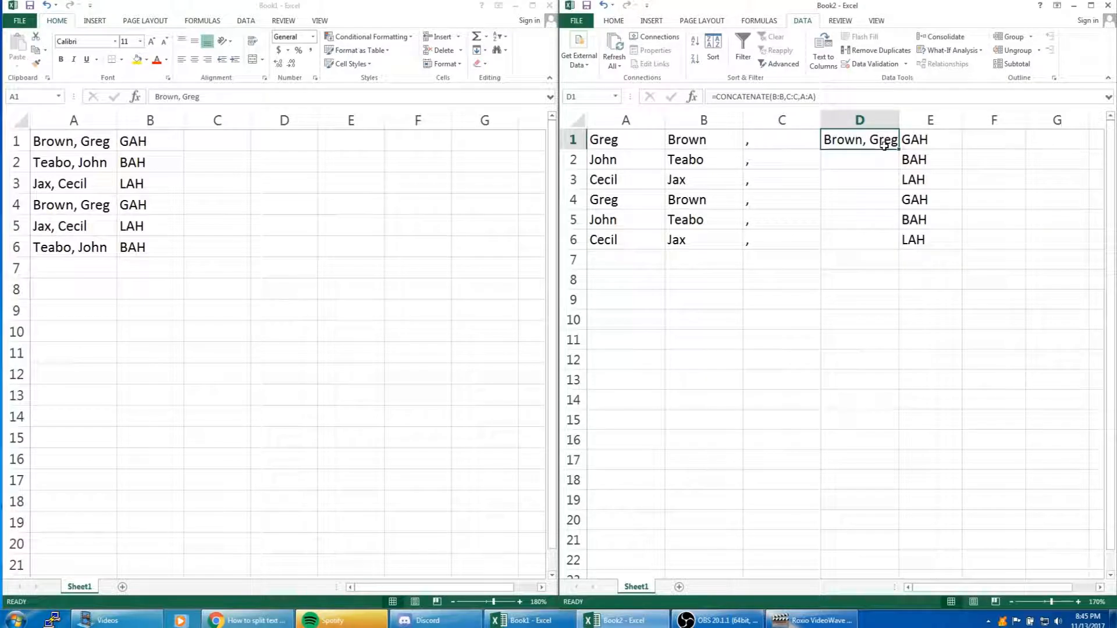
pyautogui.click(87, 142)
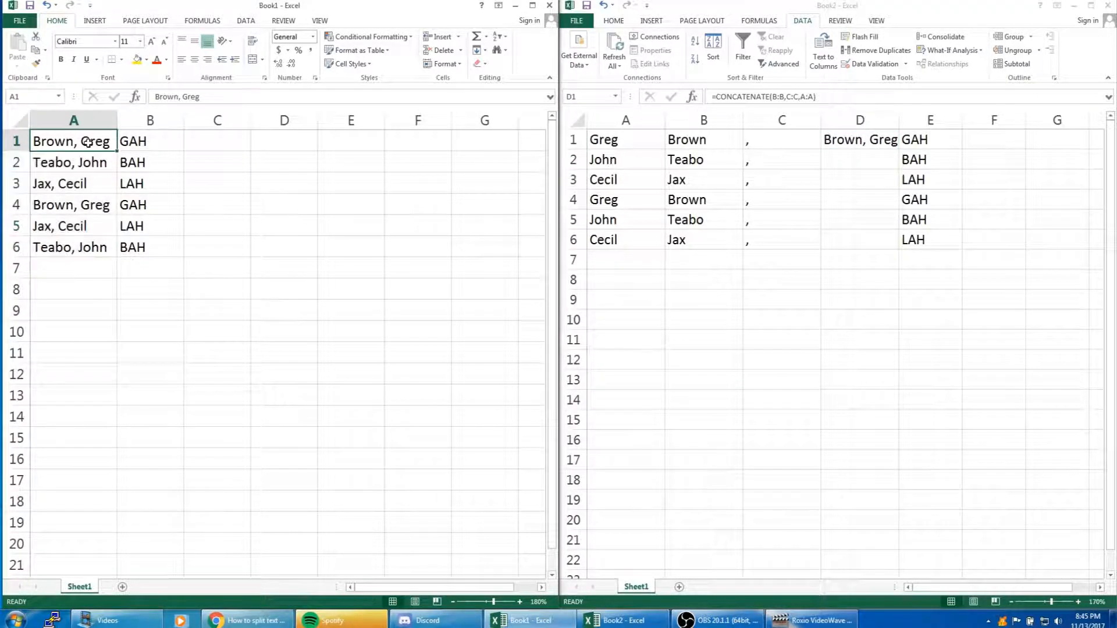
pyautogui.click(879, 143)
pyautogui.moveTo(900, 150); pyautogui.dragTo(901, 250)
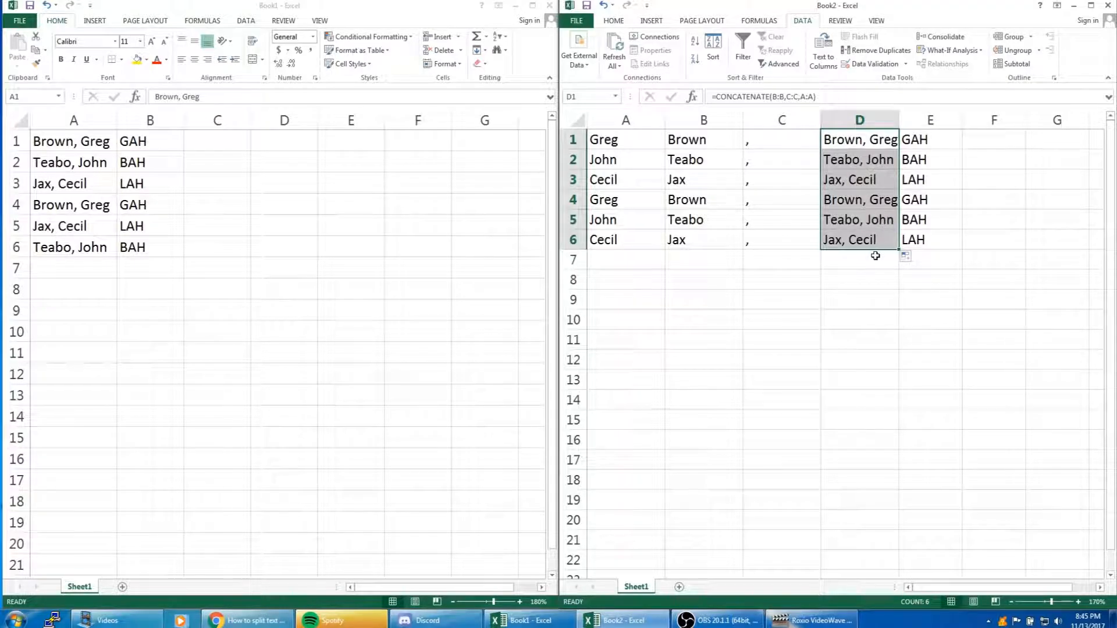
pyautogui.click(884, 274)
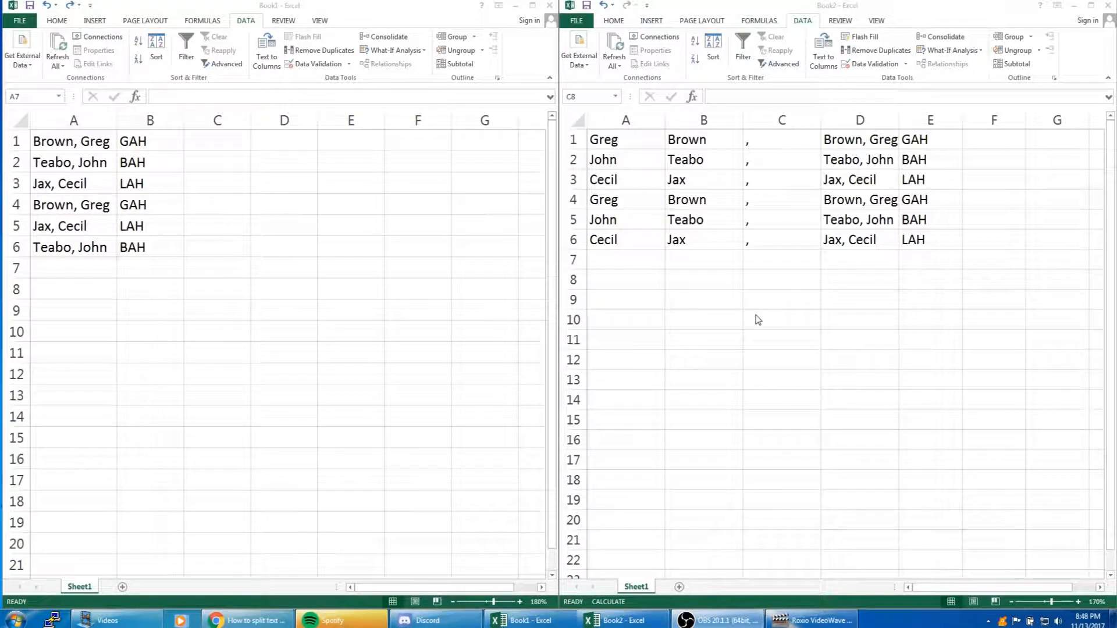
# Hide columns A through C in Book2, leaving the combined names and the code column in view
pyautogui.click(690, 221)
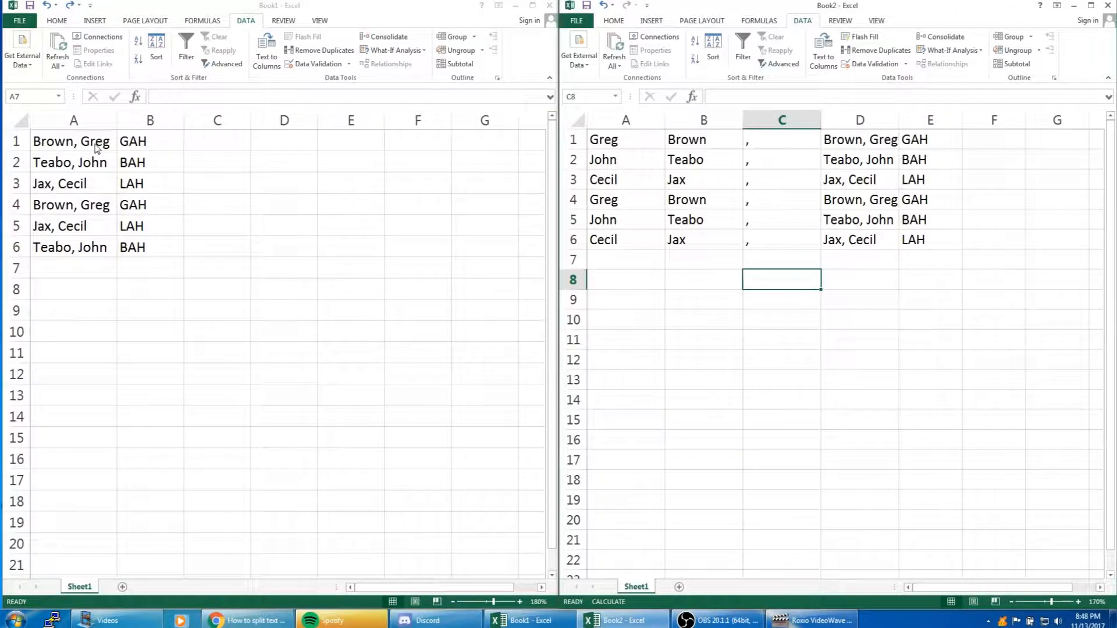
pyautogui.moveTo(73, 268); pyautogui.dragTo(150, 374)
pyautogui.click(798, 365)
pyautogui.moveTo(626, 120); pyautogui.dragTo(764, 107)
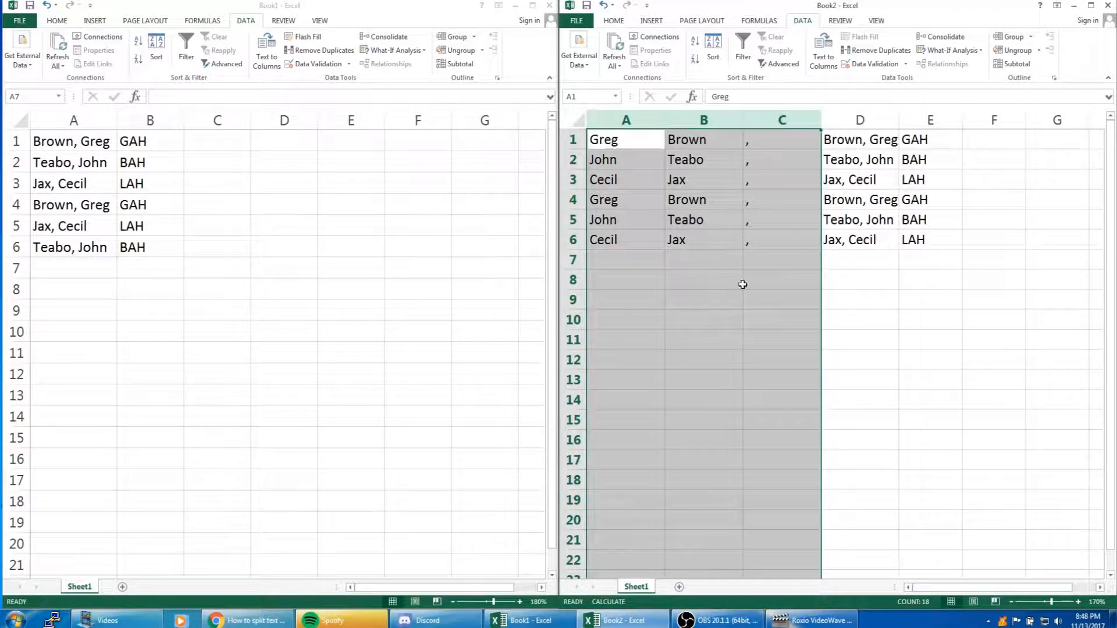
pyautogui.rightClick(763, 119)
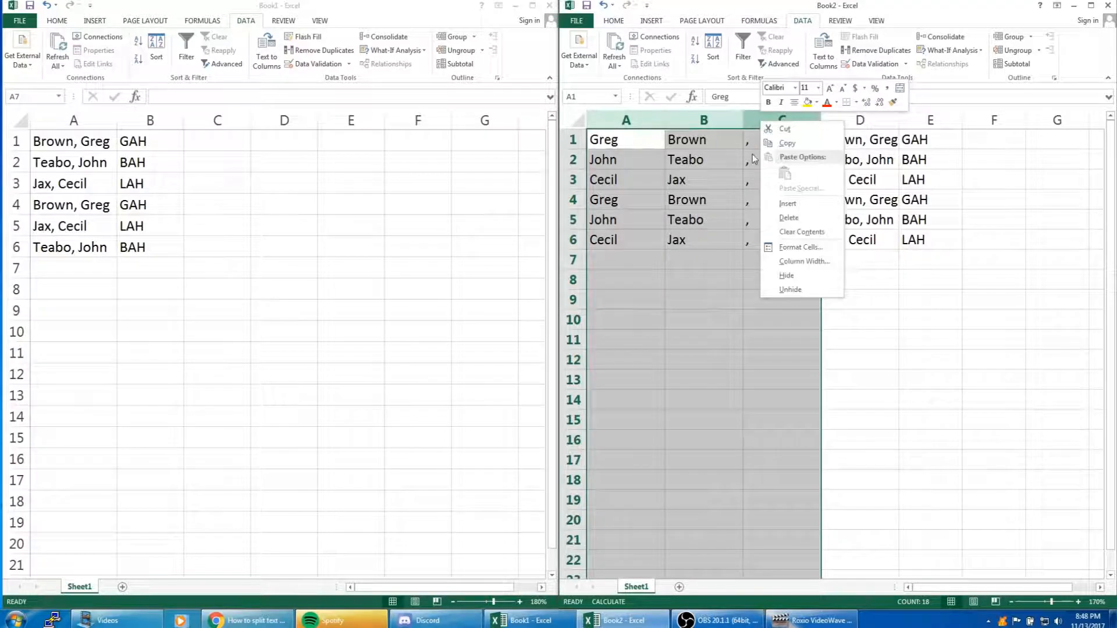
pyautogui.click(808, 277)
pyautogui.click(718, 257)
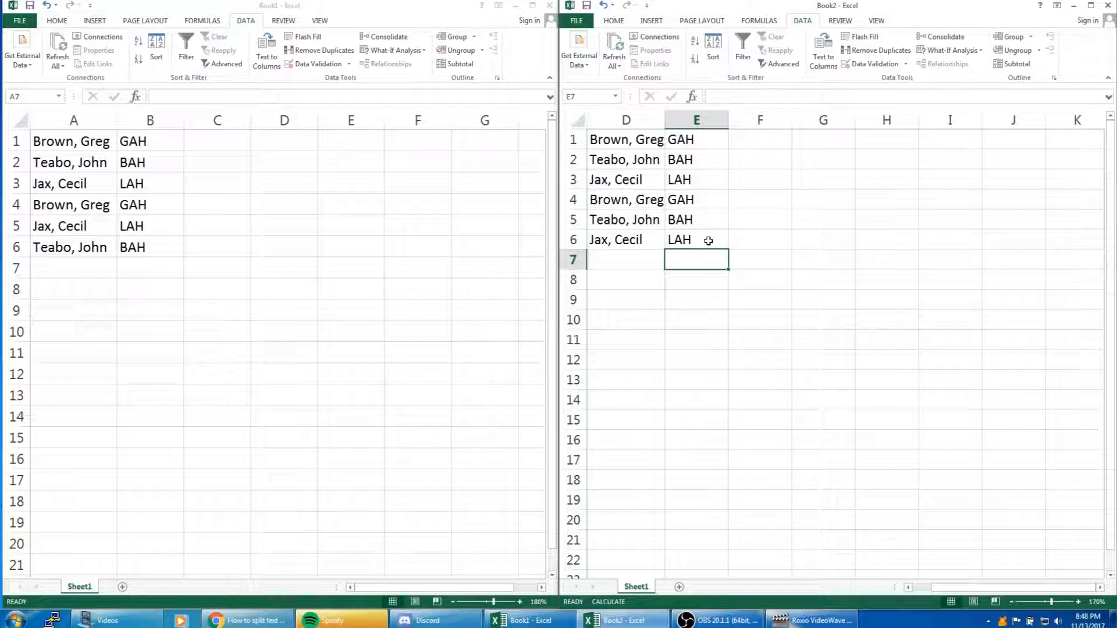
pyautogui.click(92, 222)
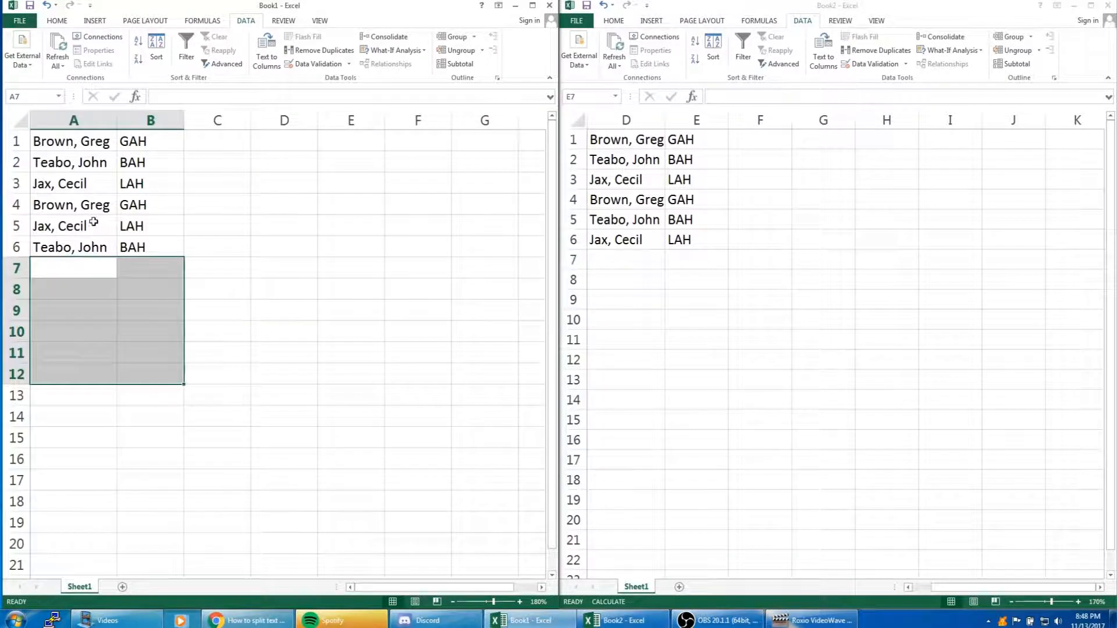
pyautogui.click(69, 223)
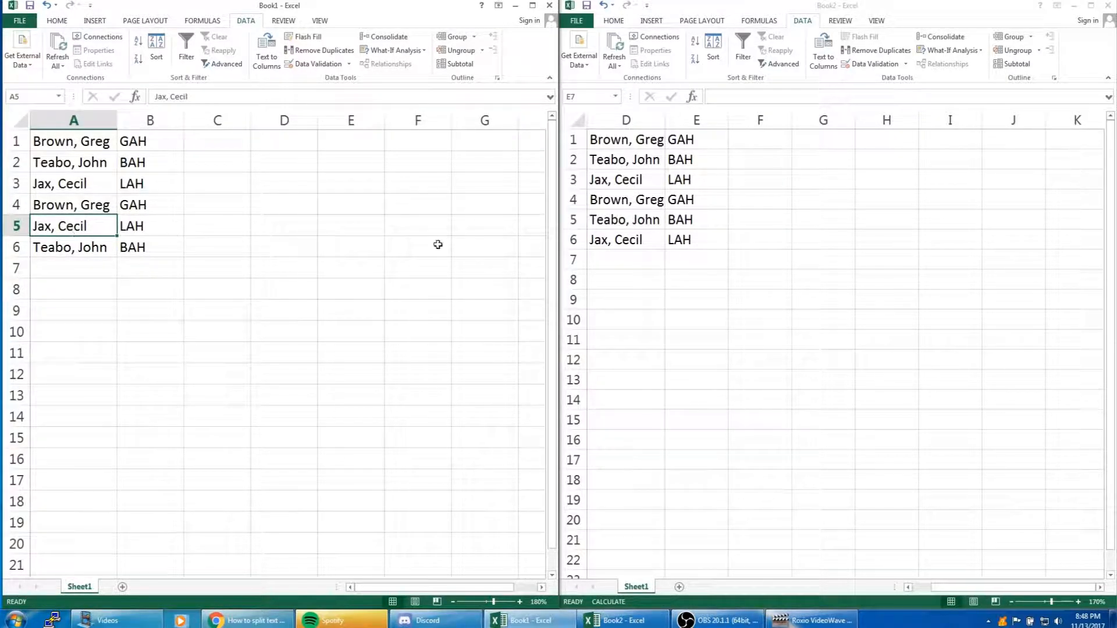
pyautogui.click(639, 219)
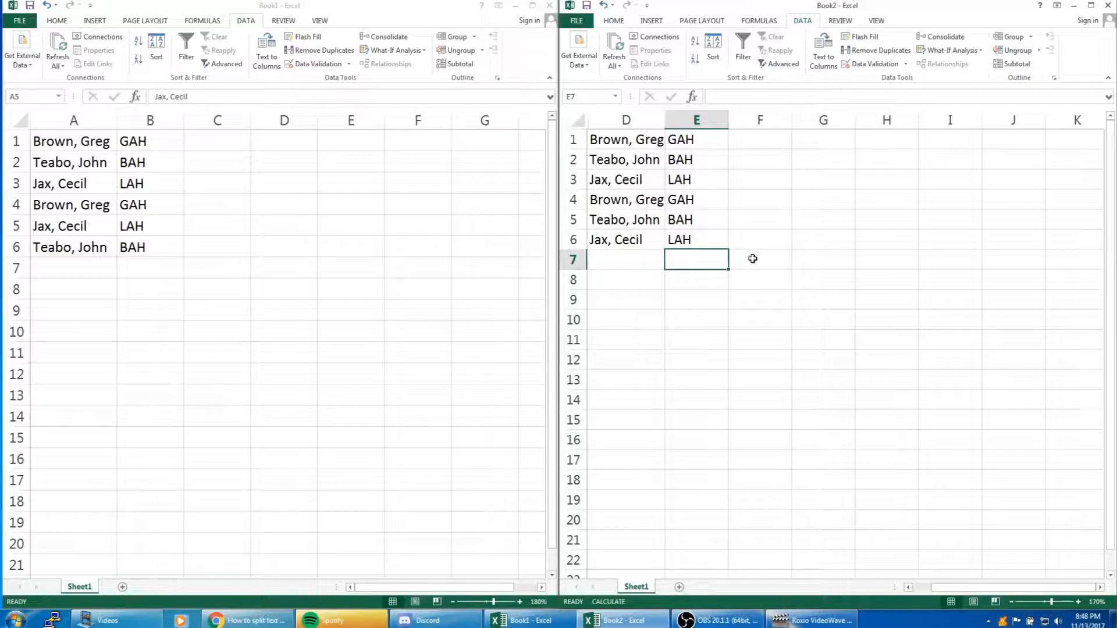
# Copy D1:E6 from Book2 and paste it as values only into Book1 starting at cell A7, below the existing list
pyautogui.moveTo(631, 138); pyautogui.dragTo(712, 248)
pyautogui.rightClick(633, 162)
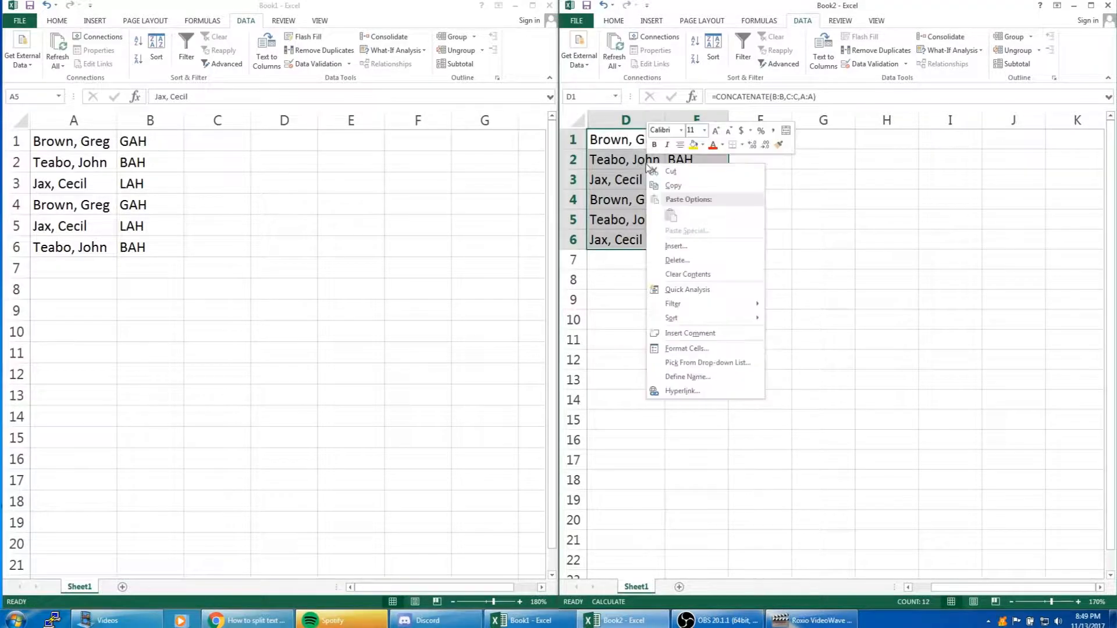
pyautogui.click(674, 186)
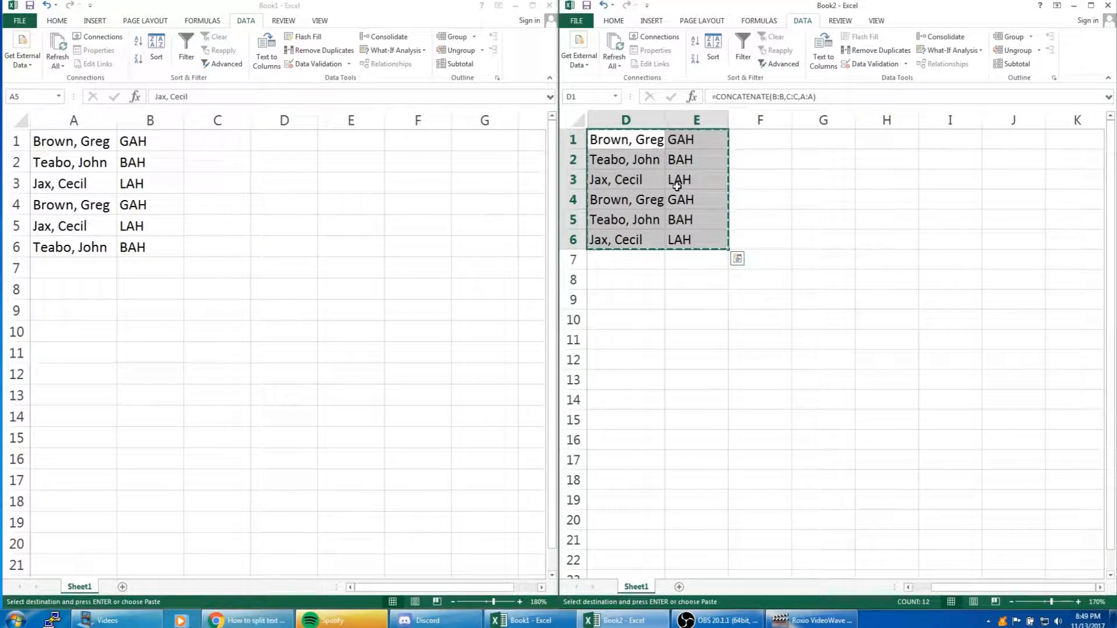
pyautogui.click(62, 266)
pyautogui.rightClick(101, 268)
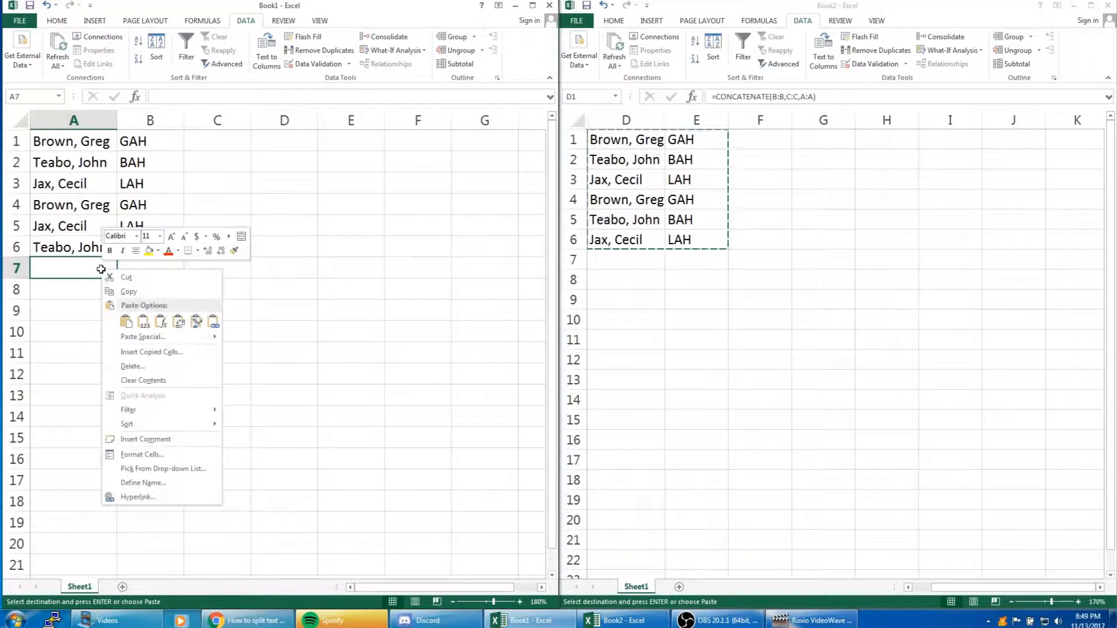
pyautogui.click(143, 321)
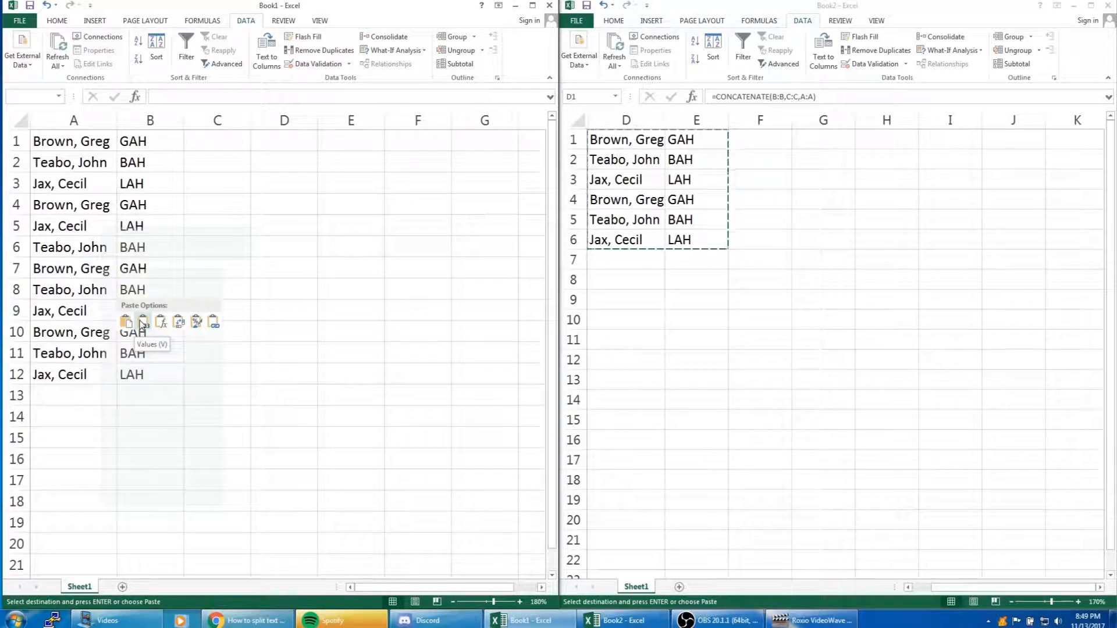
pyautogui.click(125, 323)
pyautogui.click(142, 323)
pyautogui.click(225, 324)
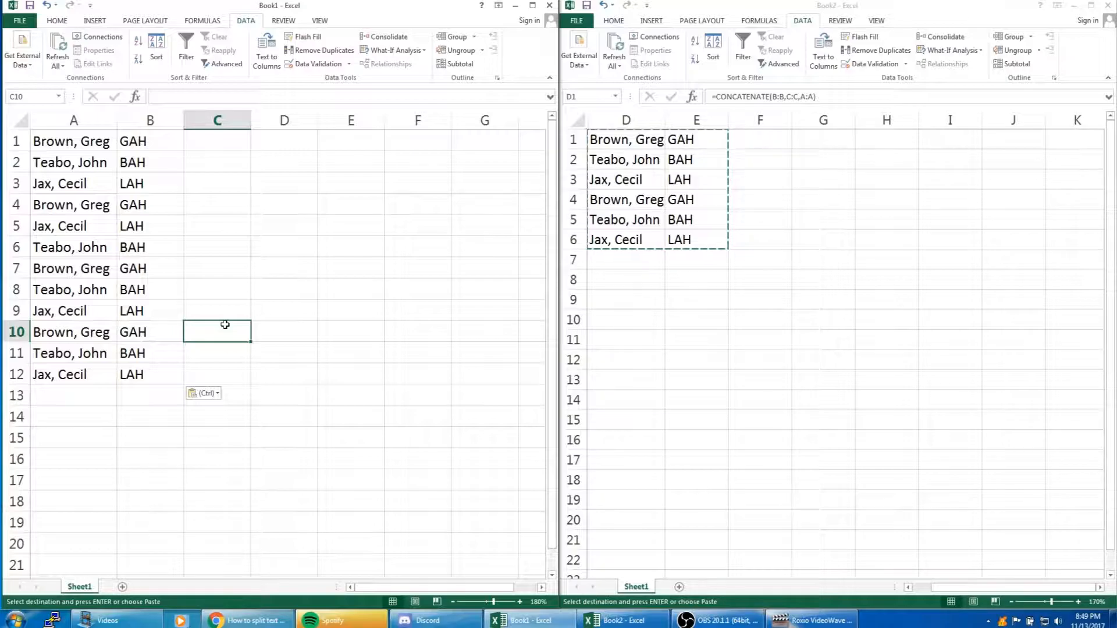
# Remove the duplicate rows from A1:B12 in Book1, comparing Column A and Column B and treating the data as having no headers
pyautogui.moveTo(78, 148); pyautogui.dragTo(172, 377)
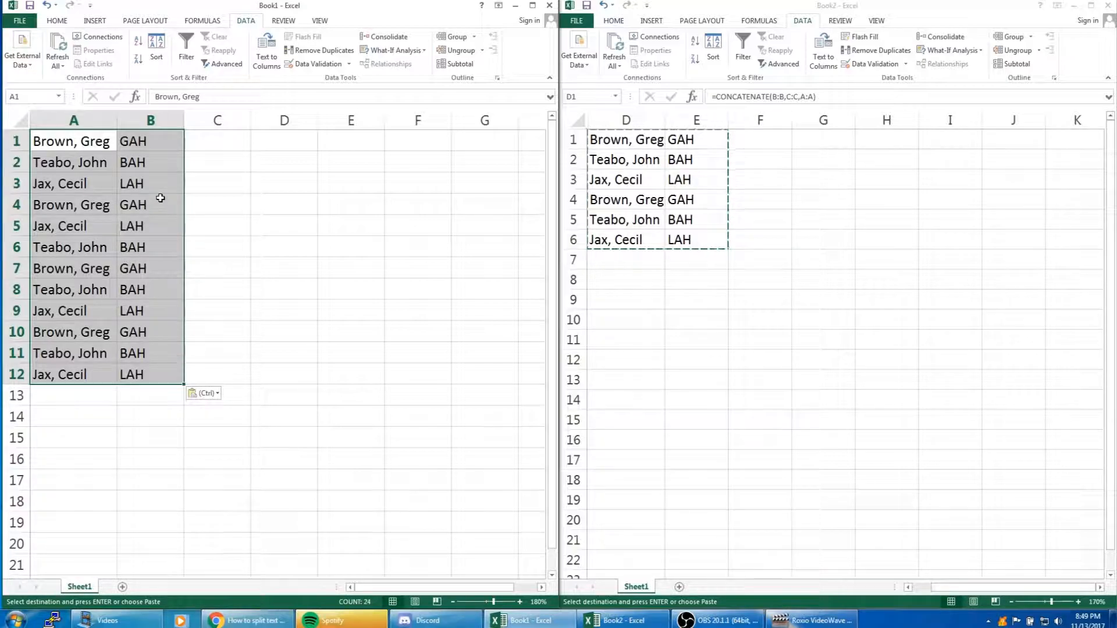
pyautogui.click(345, 51)
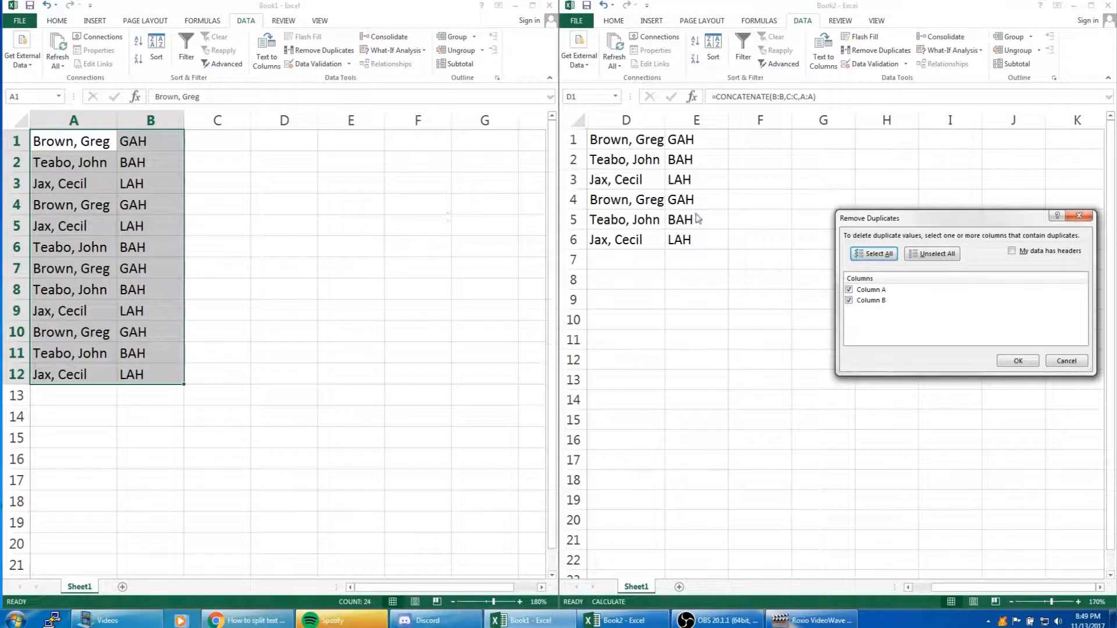
pyautogui.moveTo(873, 218); pyautogui.dragTo(250, 245)
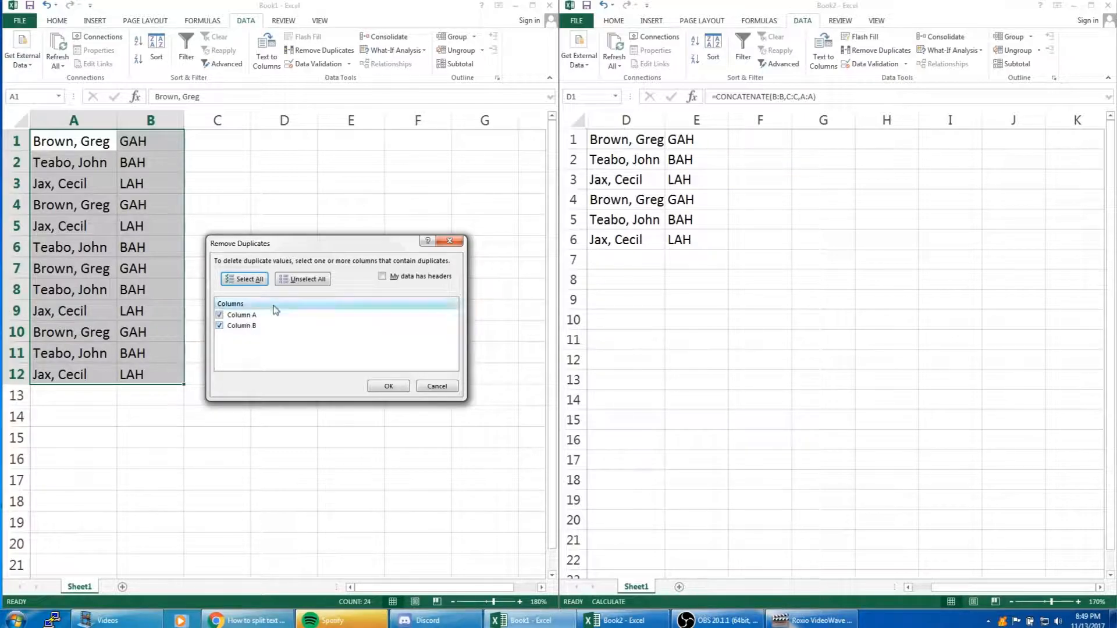
pyautogui.click(382, 276)
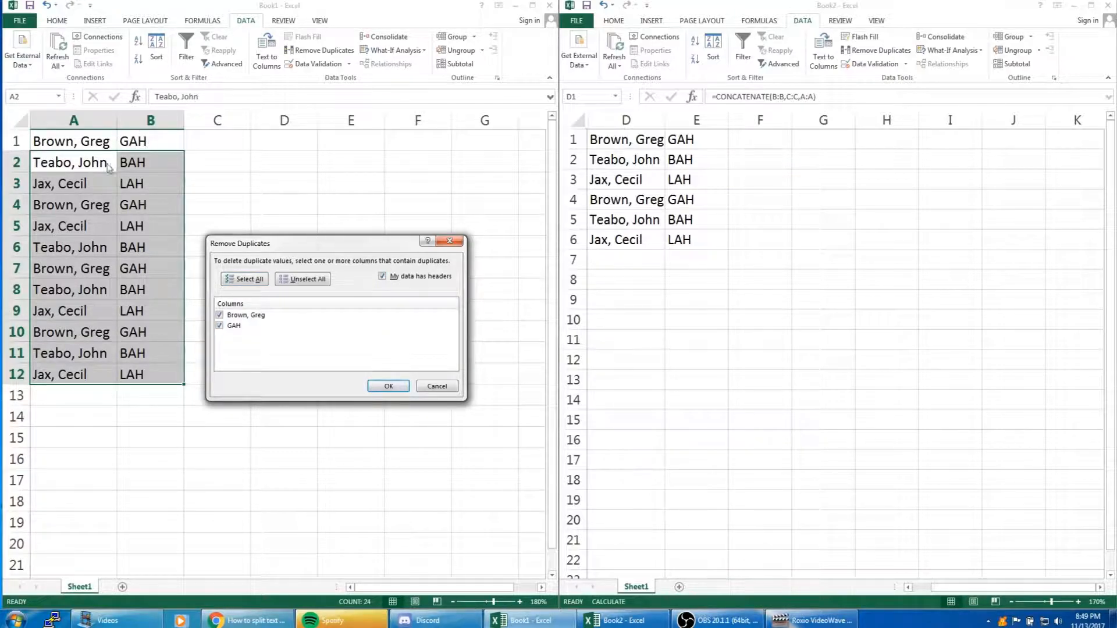
pyautogui.click(383, 277)
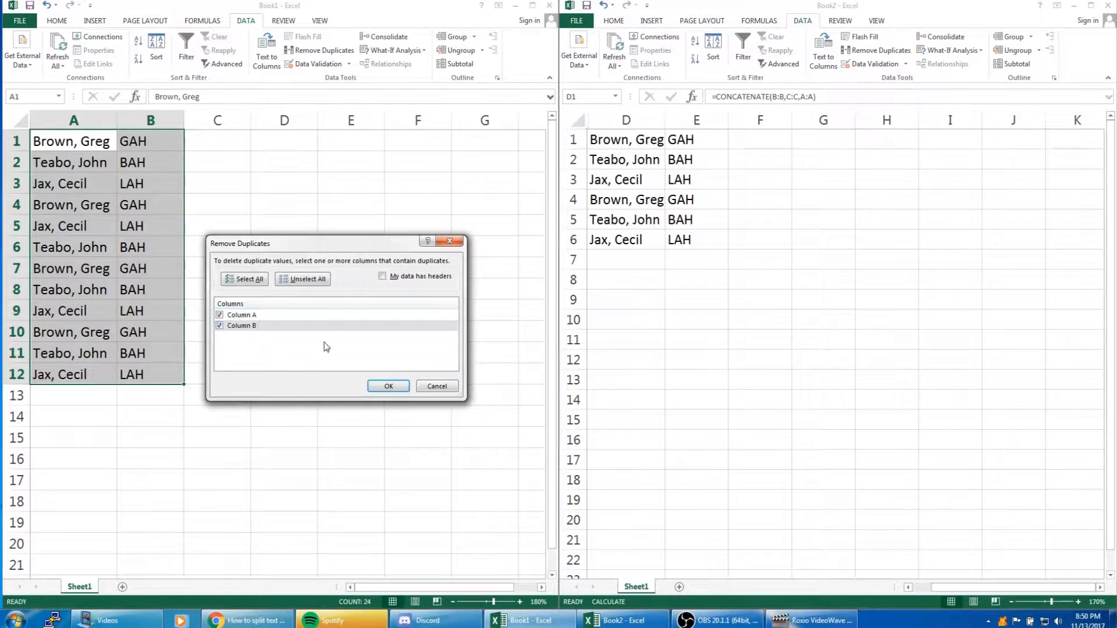
pyautogui.click(277, 315)
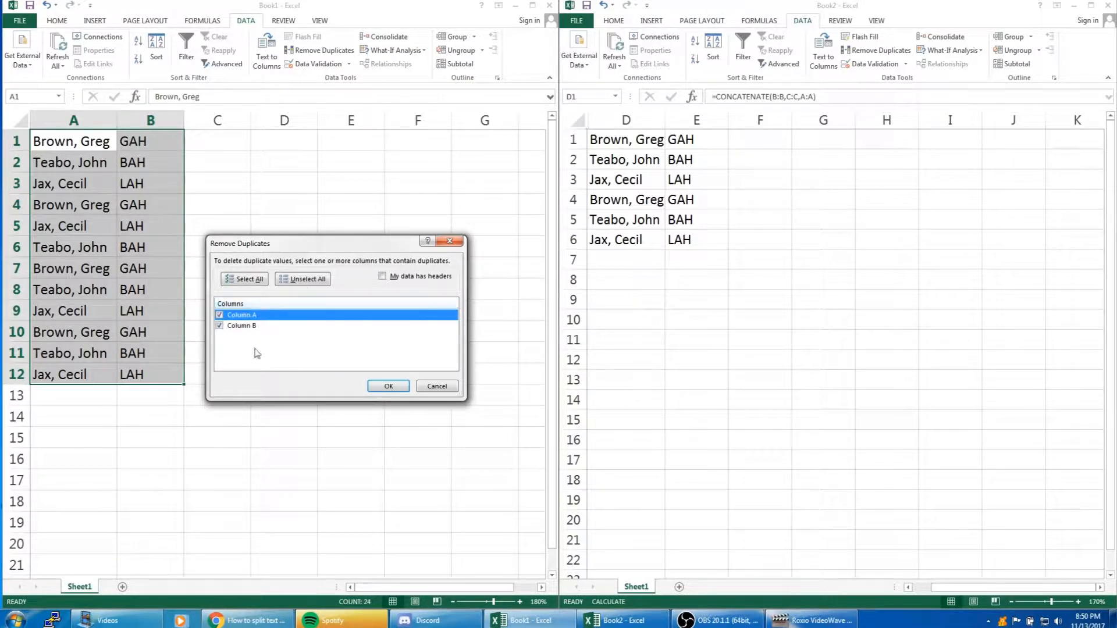
pyautogui.click(388, 386)
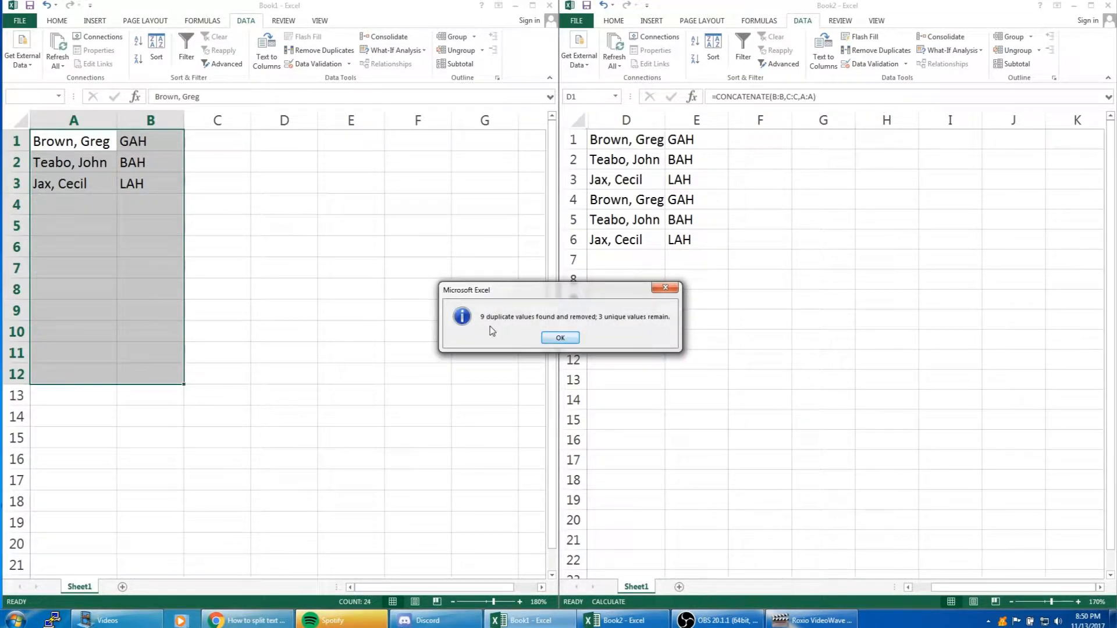
pyautogui.moveTo(537, 294); pyautogui.dragTo(440, 302)
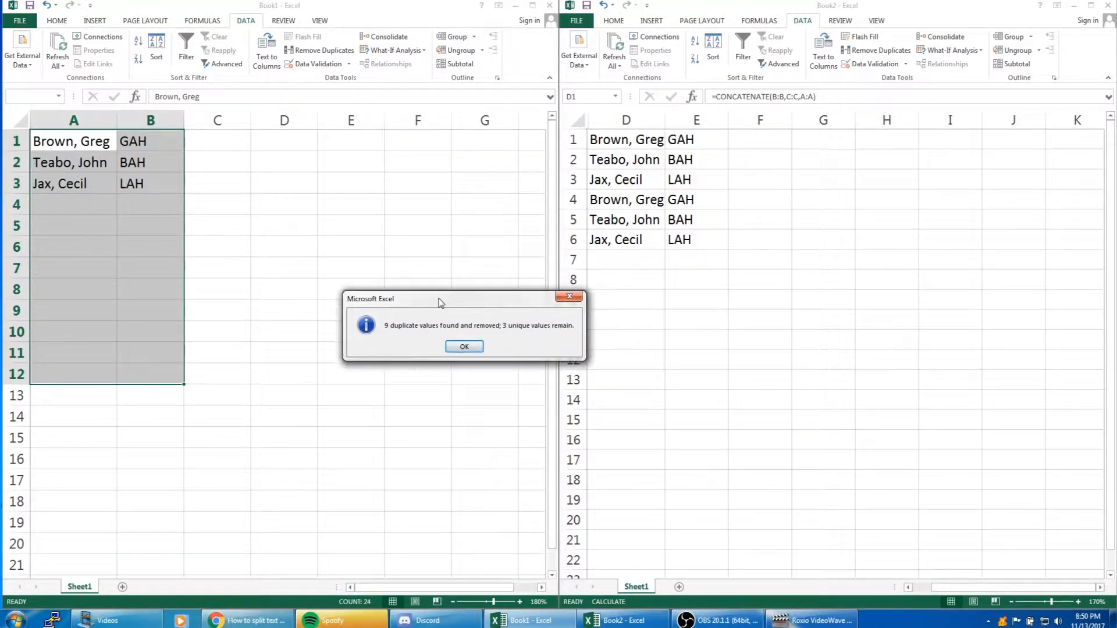
pyautogui.click(464, 347)
pyautogui.click(294, 250)
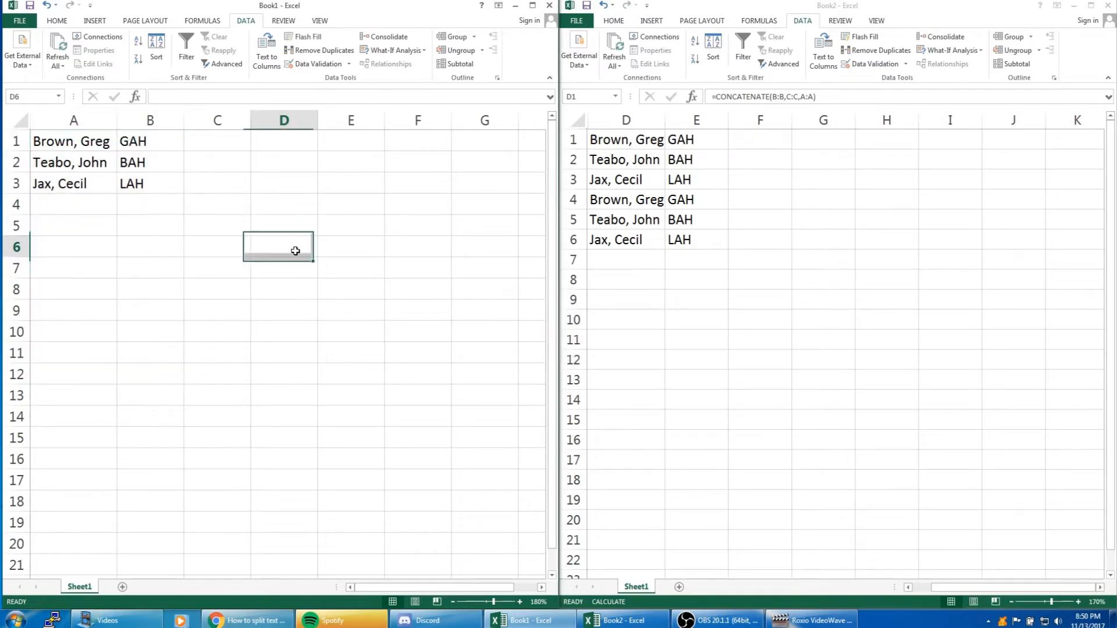